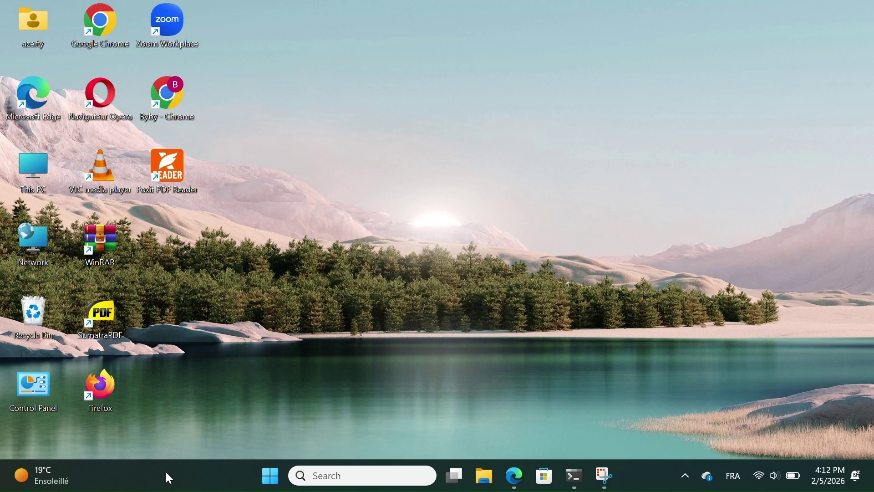
Step: Open Task Manager, show the list of startup apps, and maximize the window
{"action": "right_click", "coordinate": [171, 473]}
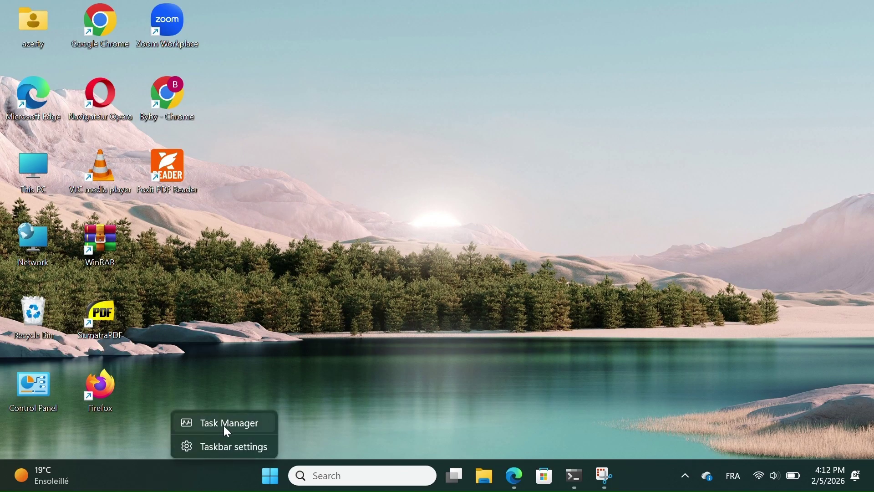
{"action": "left_click", "coordinate": [412, 269]}
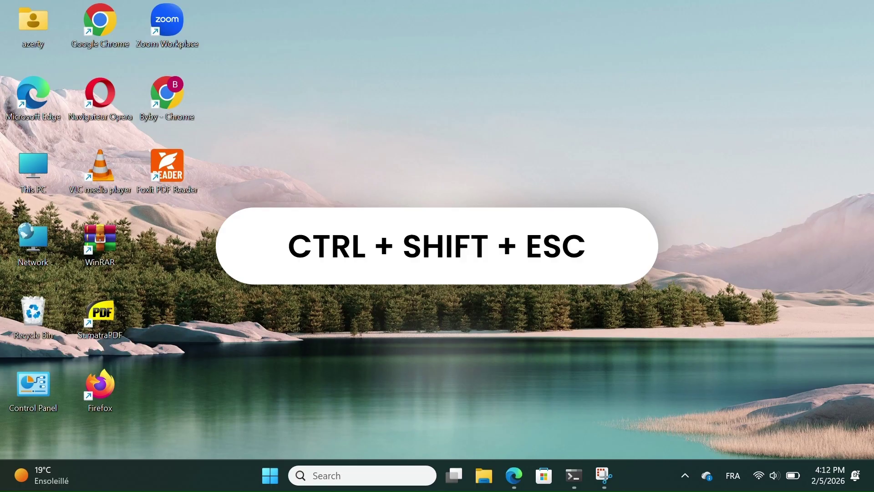
{"action": "key", "text": "ctrl+shift+Escape"}
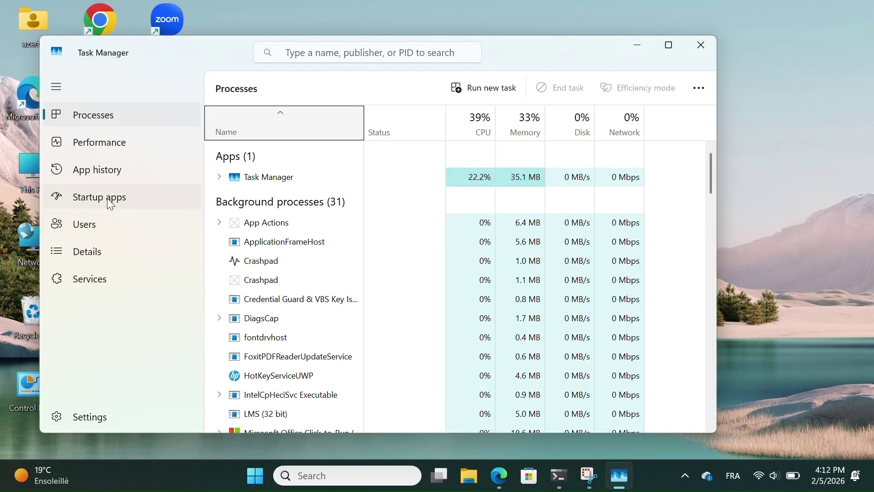
{"action": "left_click", "coordinate": [107, 198]}
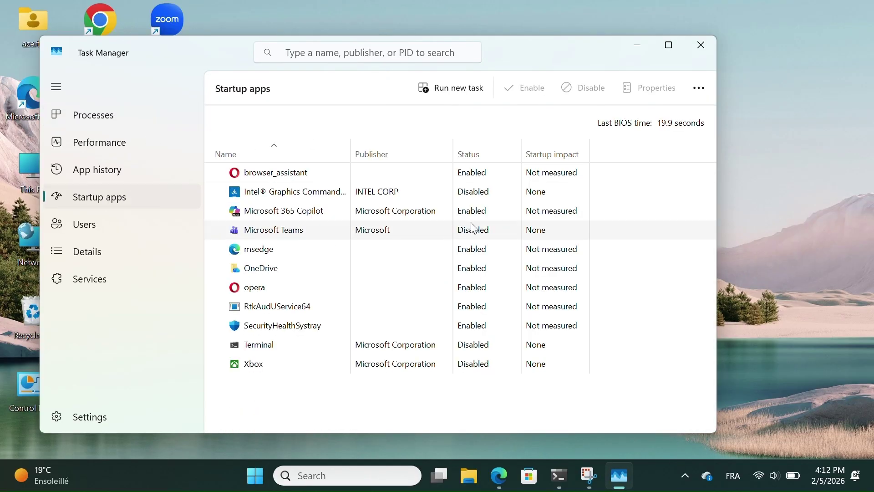
{"action": "left_click", "coordinate": [669, 45]}
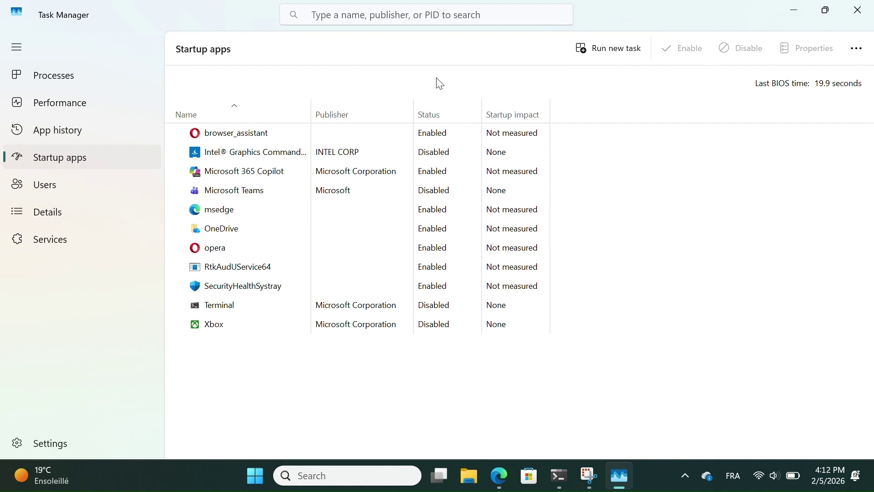
Step: Examine the status and available enable or disable options of startup apps such as browser_assistant, Microsoft Teams, opera, Terminal and Xbox, then minimize Task Manager
{"action": "left_click", "coordinate": [337, 136]}
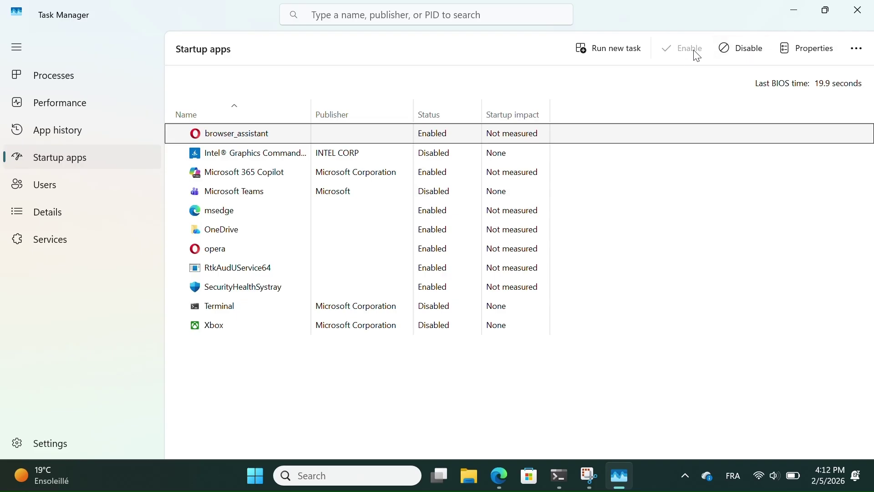
{"action": "left_click", "coordinate": [293, 193]}
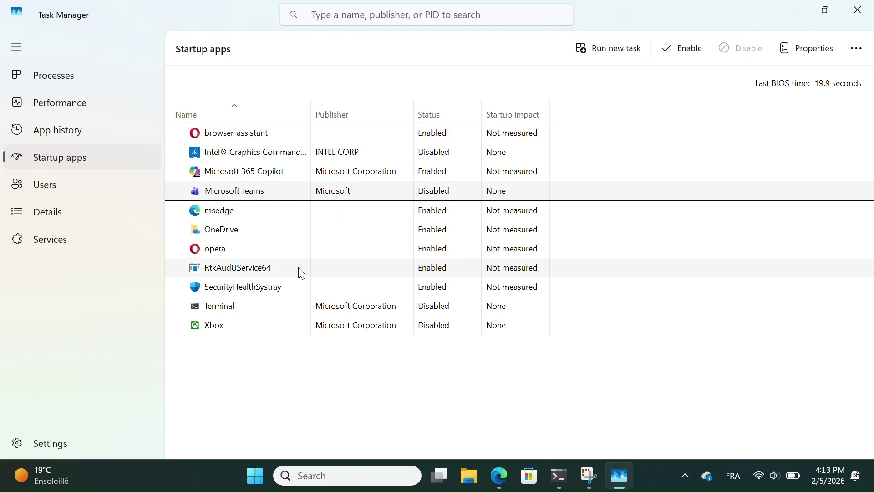
{"action": "left_click", "coordinate": [302, 254]}
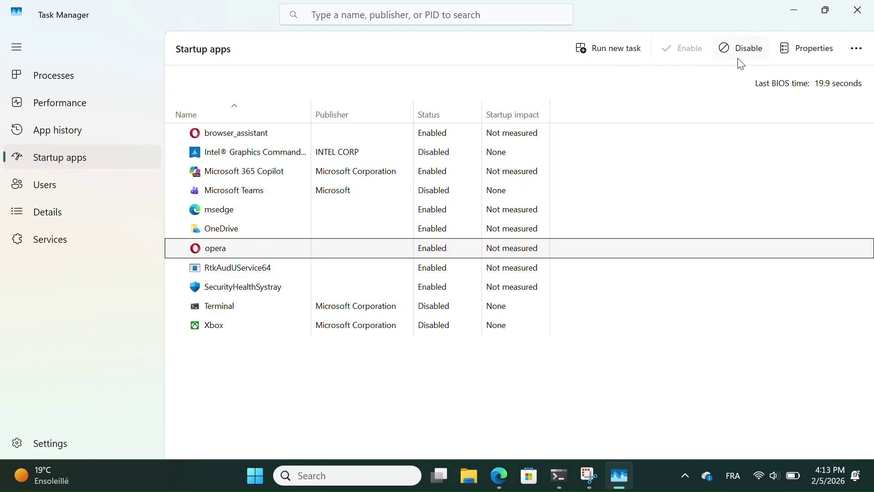
{"action": "left_click", "coordinate": [335, 312]}
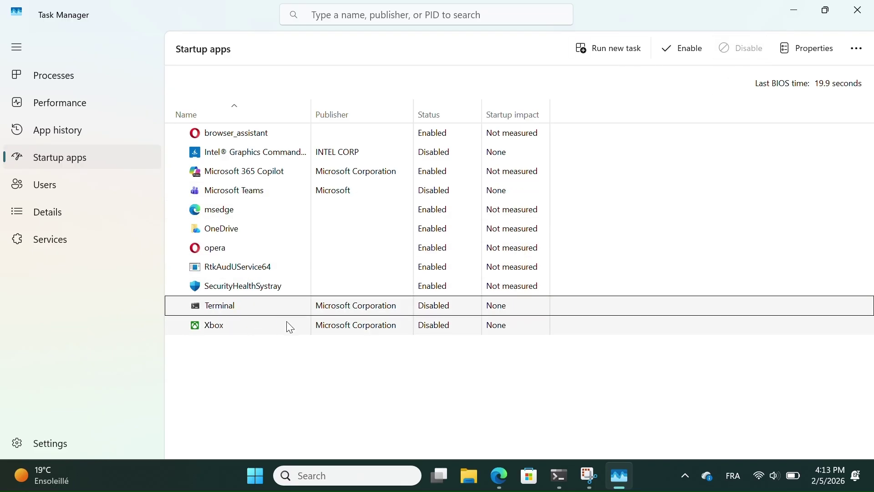
{"action": "left_click", "coordinate": [302, 329]}
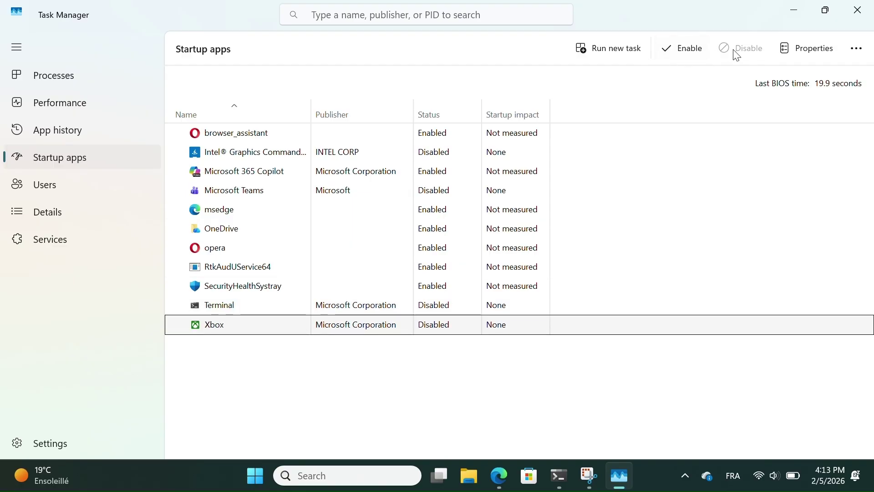
{"action": "left_click", "coordinate": [692, 56]}
{"action": "left_click", "coordinate": [739, 55]}
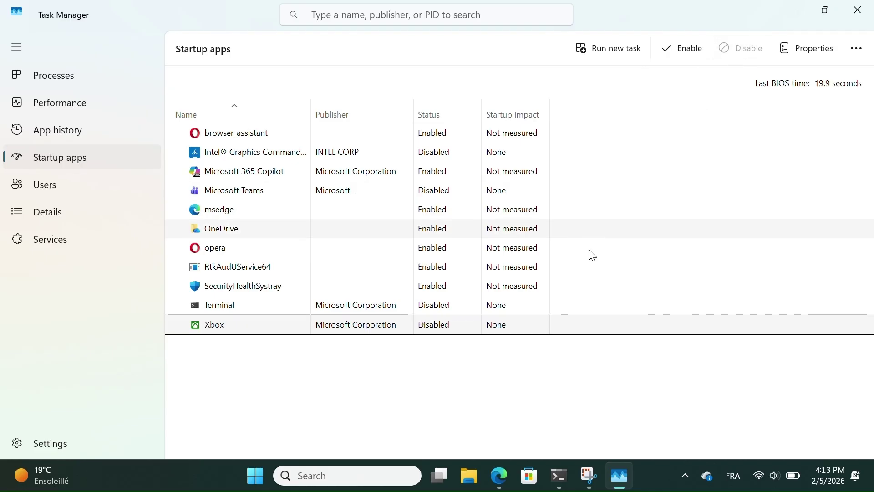
{"action": "left_click", "coordinate": [631, 267]}
{"action": "left_click", "coordinate": [537, 153]}
{"action": "left_click", "coordinate": [629, 136]}
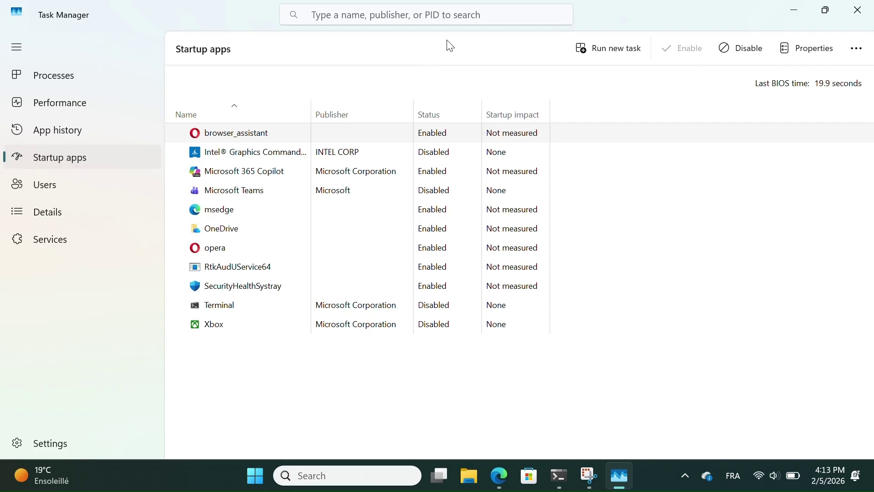
{"action": "left_click", "coordinate": [796, 16]}
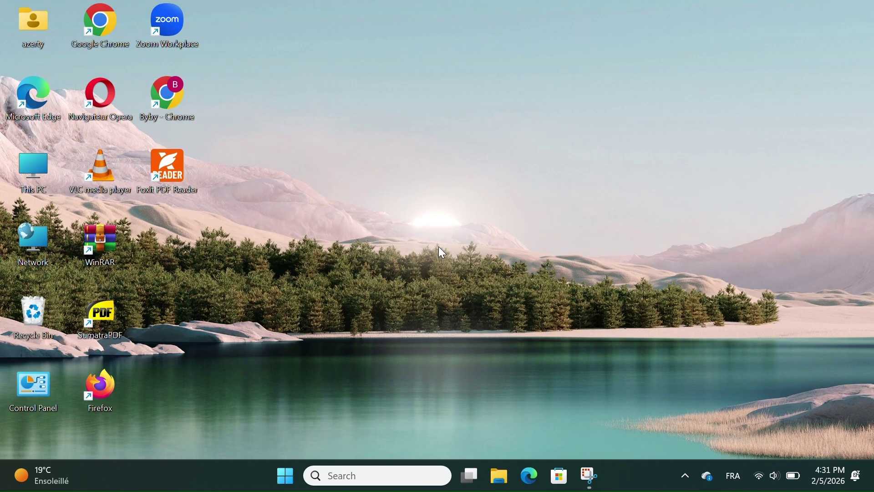
Step: Launch the Local Group Policy Editor with gpedit.msc, maximize it, and widen the policy tree until the folder names are readable
{"action": "key", "text": "super+r"}
{"action": "type", "text": "gpedit.msc"}
{"action": "key", "text": "Return"}
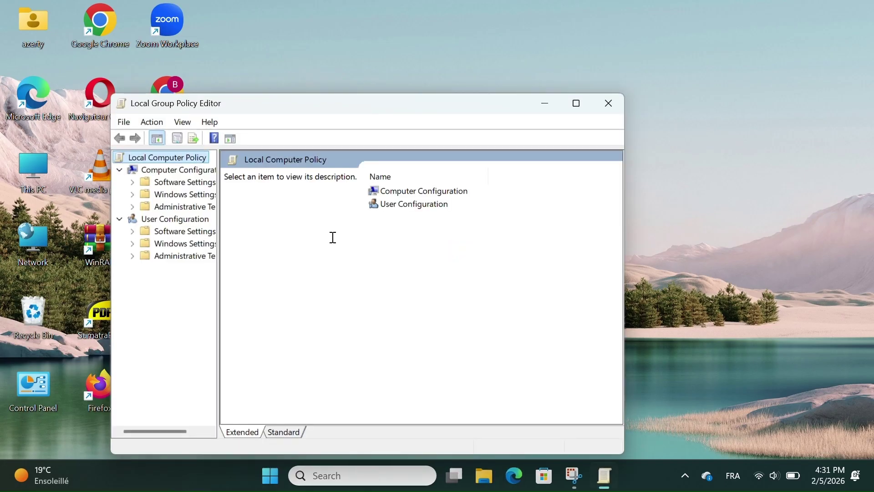
{"action": "left_click", "coordinate": [583, 97]}
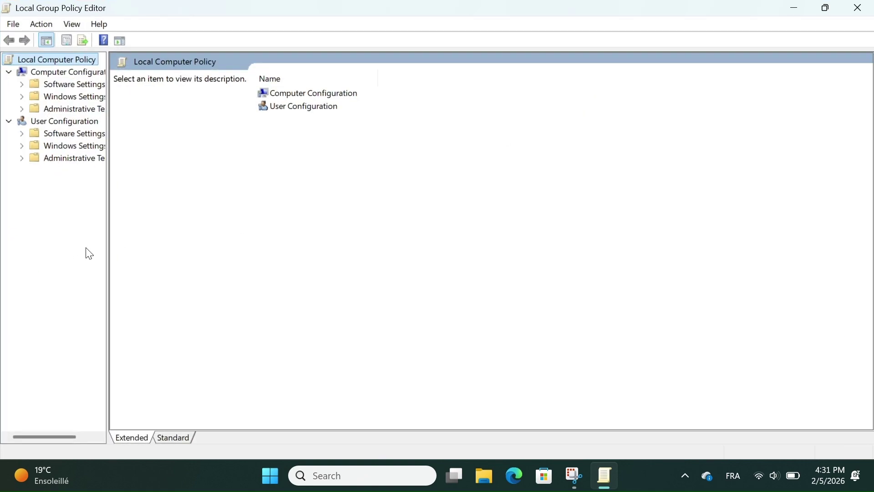
{"action": "left_click_drag", "start_coordinate": [110, 259], "coordinate": [230, 260]}
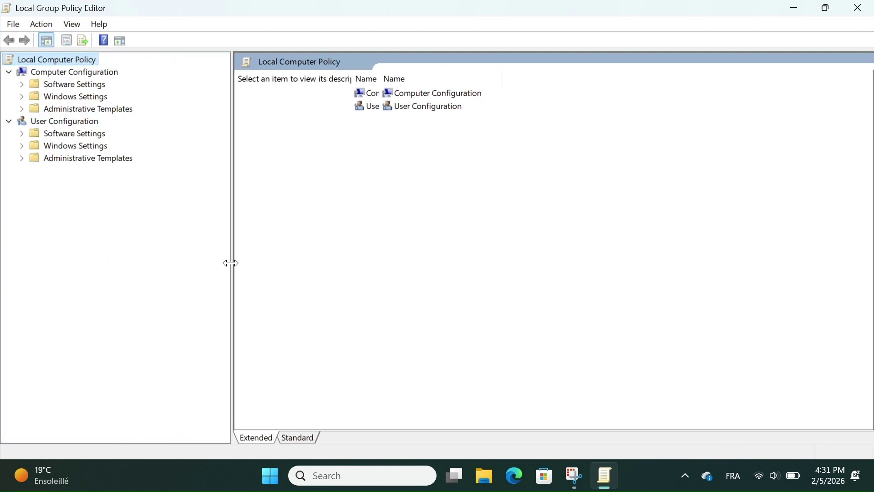
Step: Open the policy "Let Windows apps run in the background" under Computer Configuration, Administrative Templates, Windows Components, App Privacy
{"action": "left_click", "coordinate": [21, 109]}
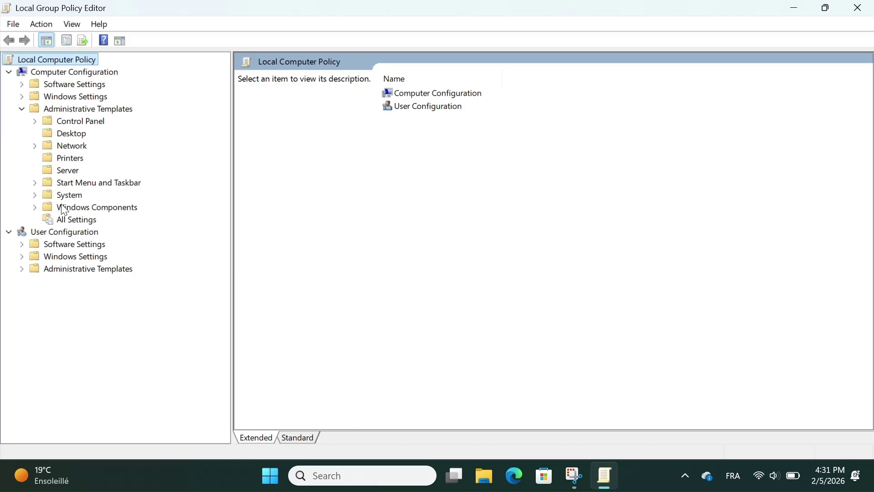
{"action": "left_click", "coordinate": [36, 208]}
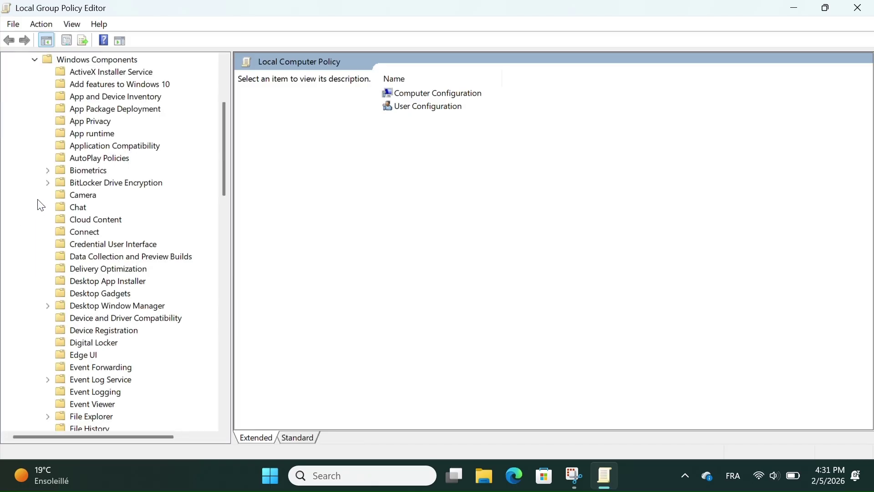
{"action": "left_click", "coordinate": [85, 122]}
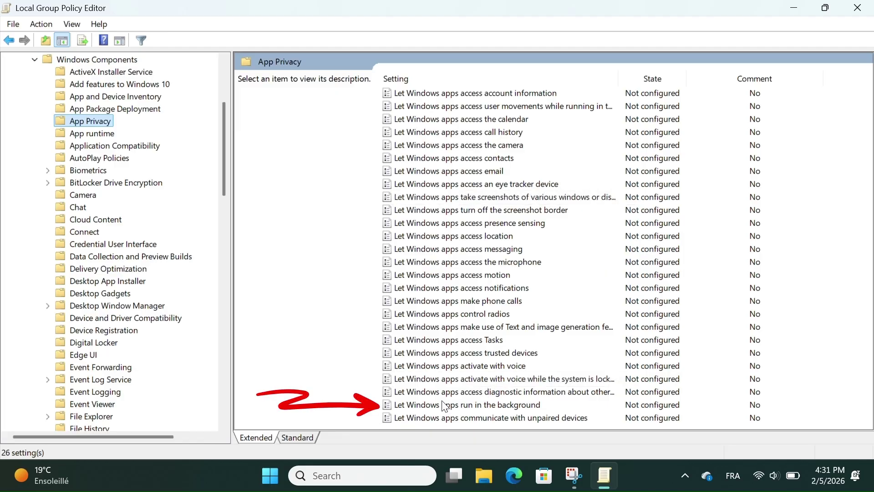
{"action": "left_click", "coordinate": [486, 406]}
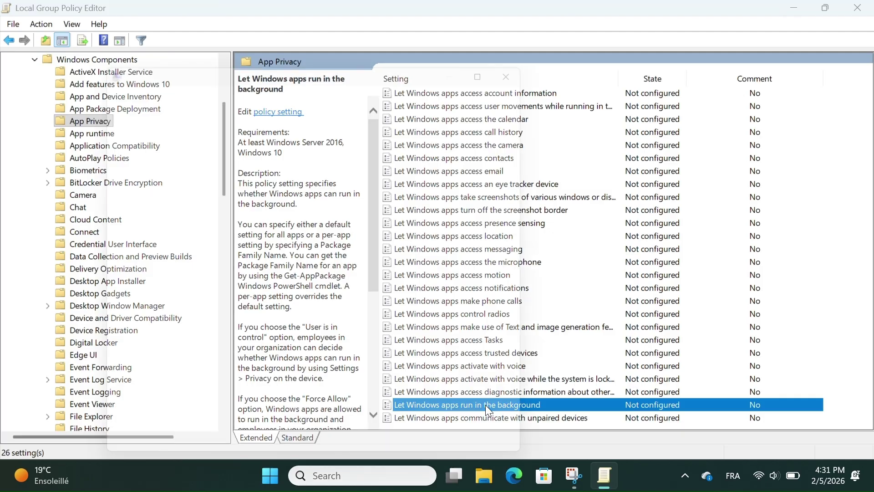
{"action": "double_click", "coordinate": [488, 410]}
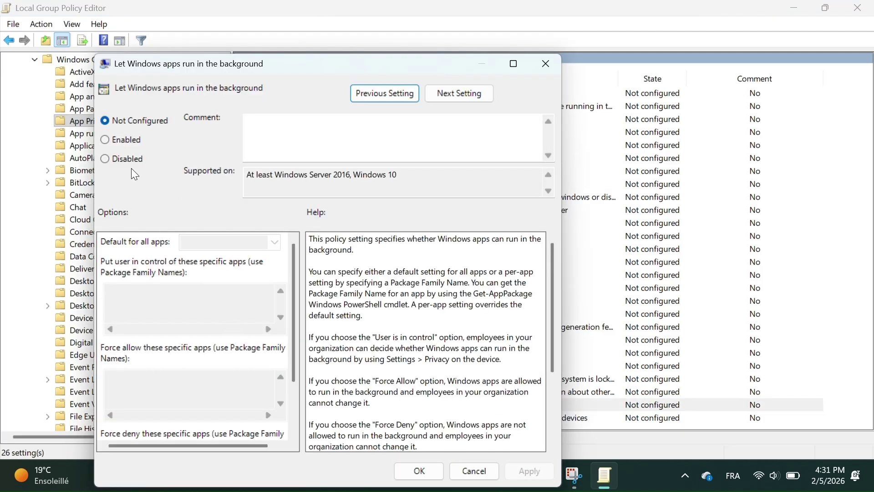
Step: Enable the background apps policy with Force Deny as the default for all apps, apply it, and minimize the policy editor
{"action": "left_click", "coordinate": [109, 140]}
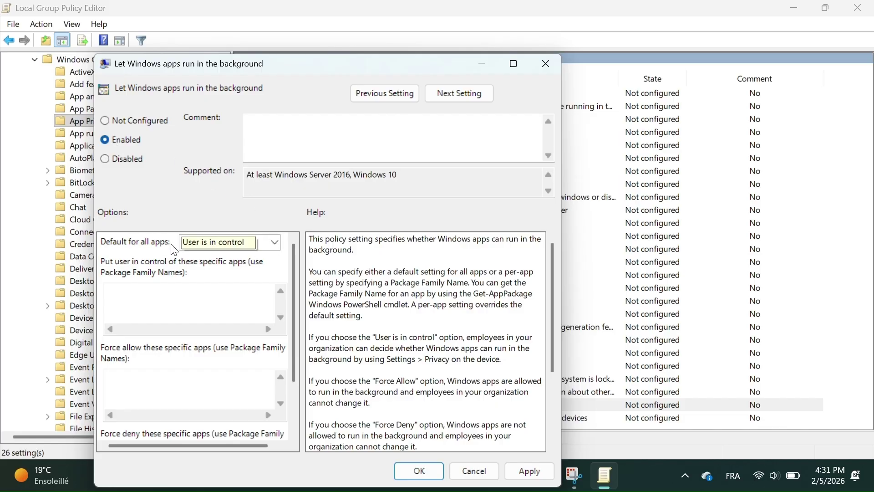
{"action": "left_click", "coordinate": [274, 243]}
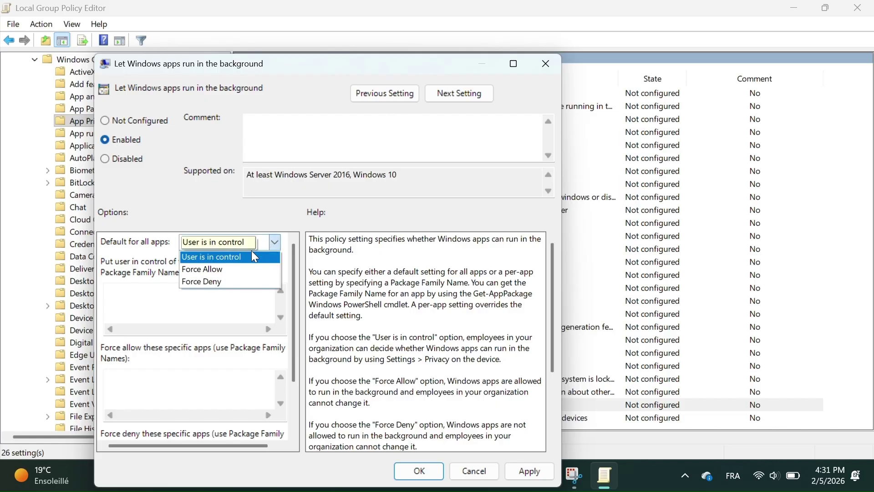
{"action": "left_click", "coordinate": [227, 285]}
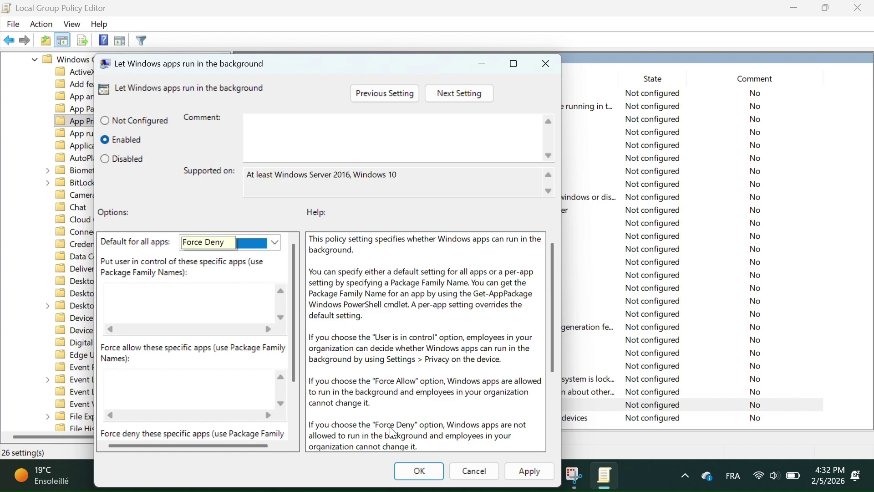
{"action": "left_click", "coordinate": [526, 476]}
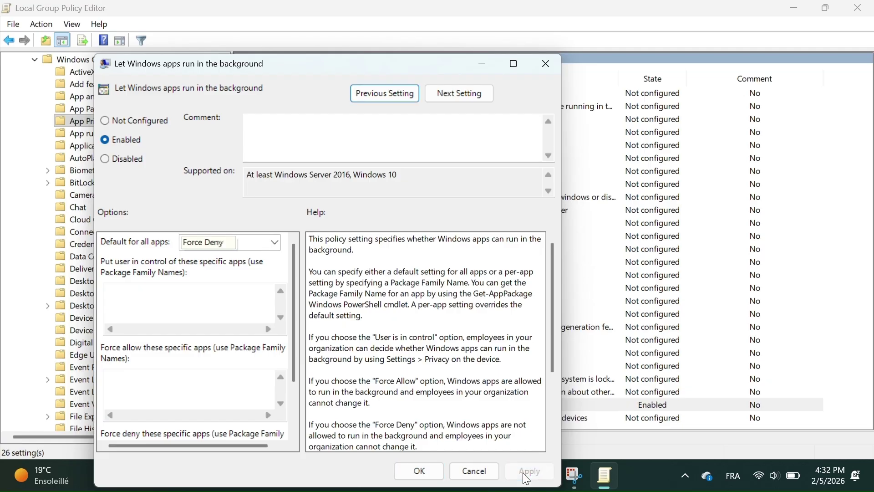
{"action": "left_click", "coordinate": [419, 474]}
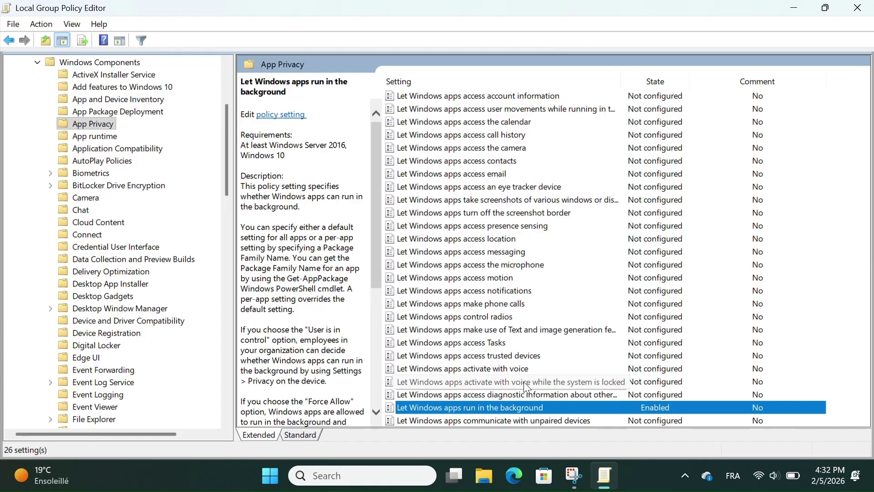
{"action": "left_click_drag", "start_coordinate": [374, 259], "coordinate": [379, 272]}
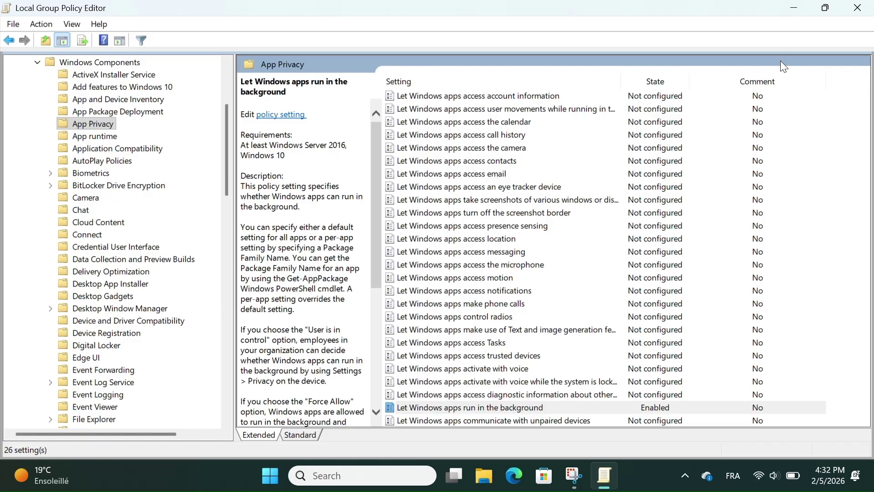
{"action": "left_click", "coordinate": [794, 8]}
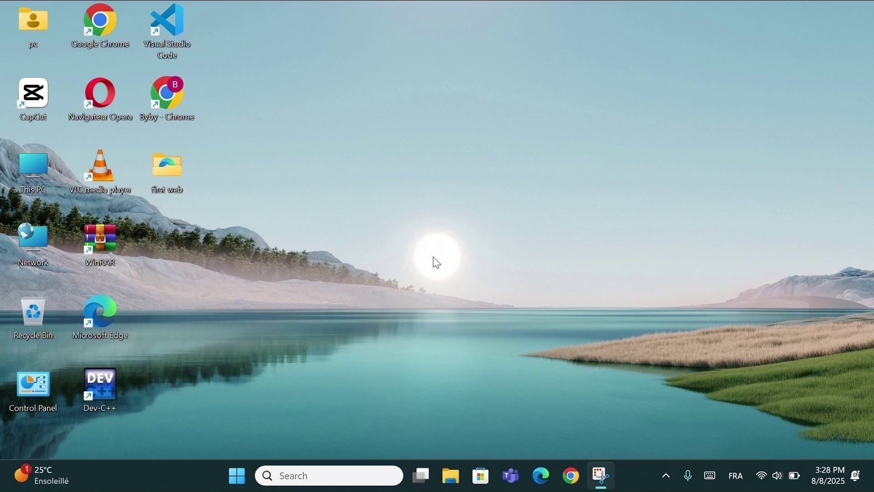
Step: Open Windows Settings and go to the Game Mode page in the Gaming section
{"action": "key", "text": "super+i"}
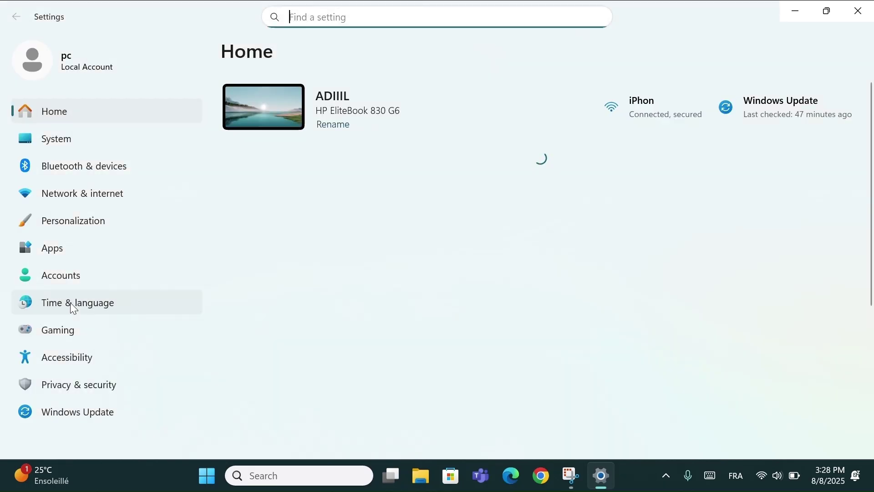
{"action": "left_click", "coordinate": [57, 330]}
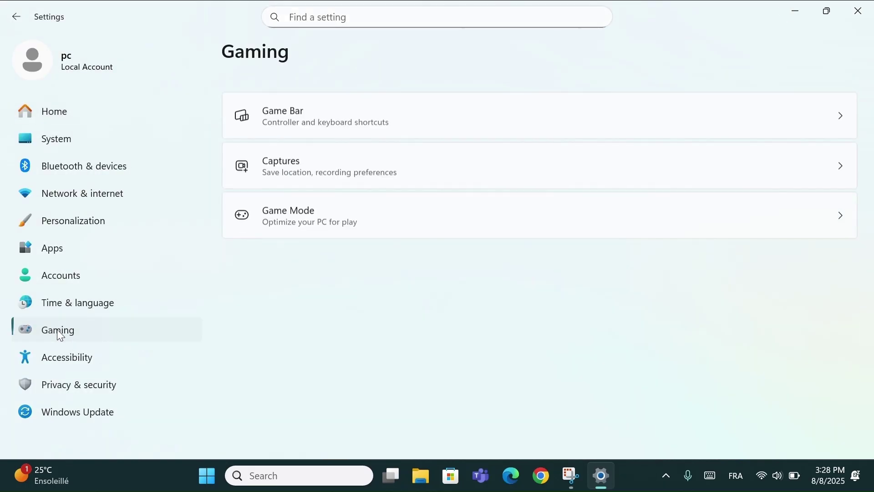
{"action": "left_click", "coordinate": [374, 210]}
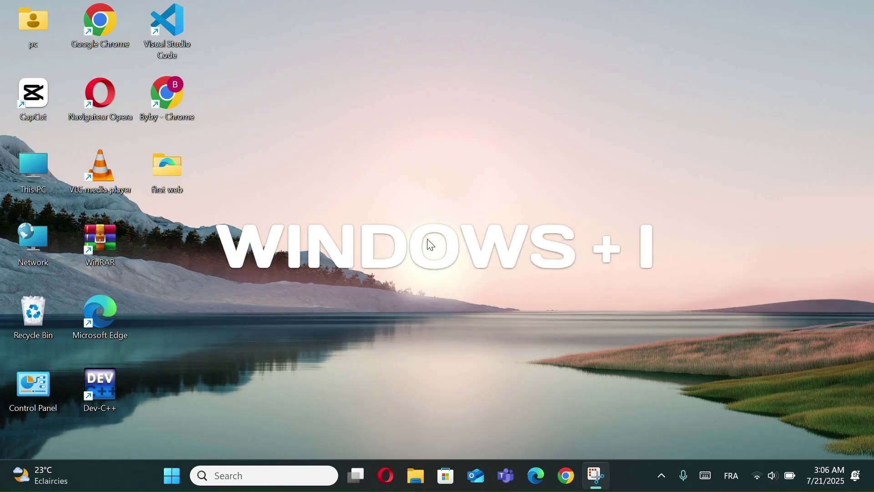
Step: Open Windows Settings and go to the General permissions page under Privacy & security
{"action": "key", "text": "super+i"}
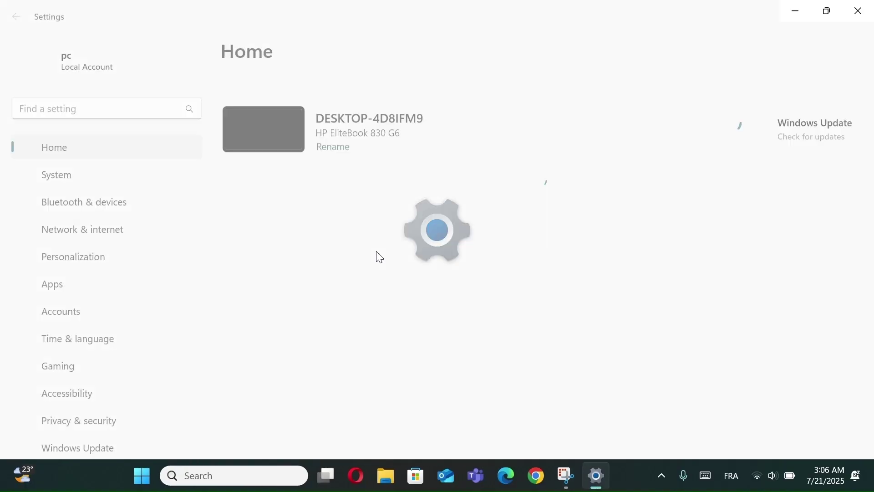
{"action": "scroll", "coordinate": [127, 351], "scroll_direction": "down", "scroll_amount": 1}
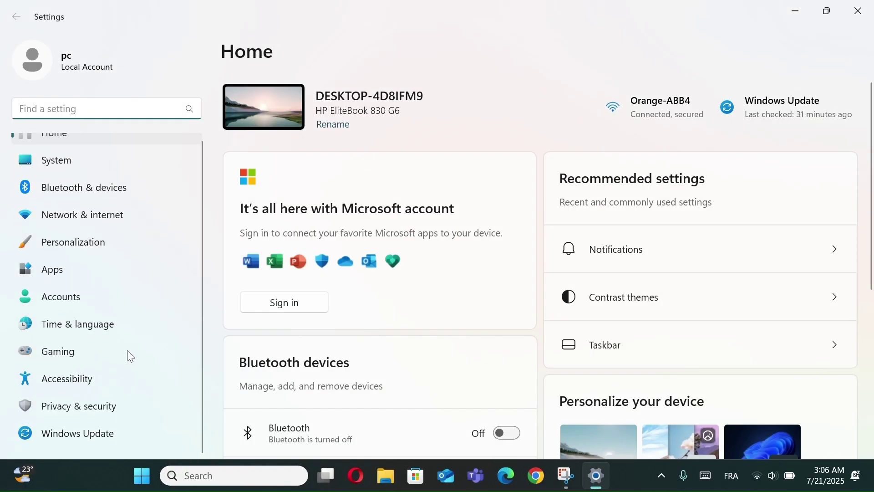
{"action": "left_click", "coordinate": [106, 411]}
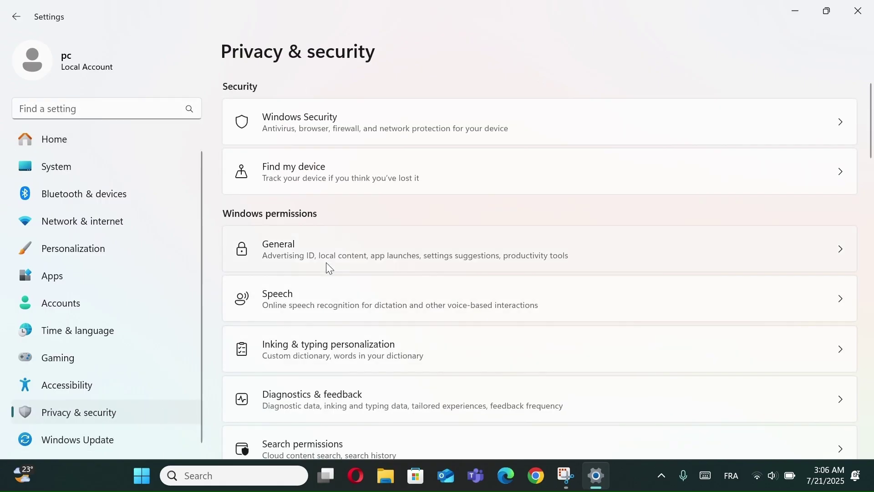
{"action": "left_click", "coordinate": [318, 246]}
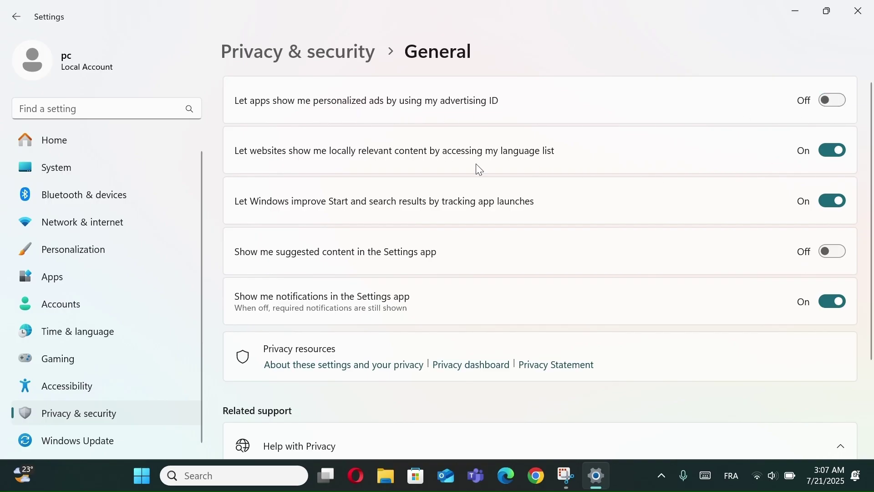
Step: Turn off website access to the language list and the tracking of app launches for Start and search results
{"action": "left_click", "coordinate": [839, 164]}
{"action": "left_click", "coordinate": [843, 211]}
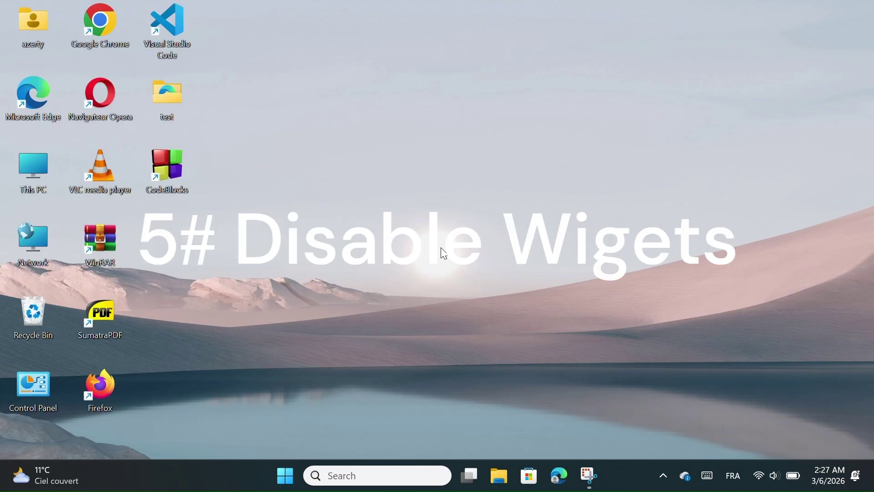
Step: Open the taskbar personalization settings and turn off the Widgets item
{"action": "right_click", "coordinate": [616, 473]}
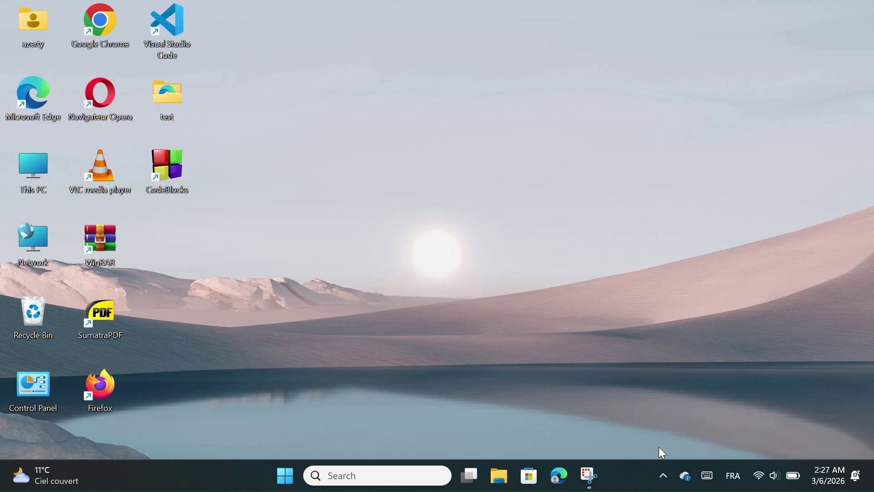
{"action": "left_click", "coordinate": [660, 446]}
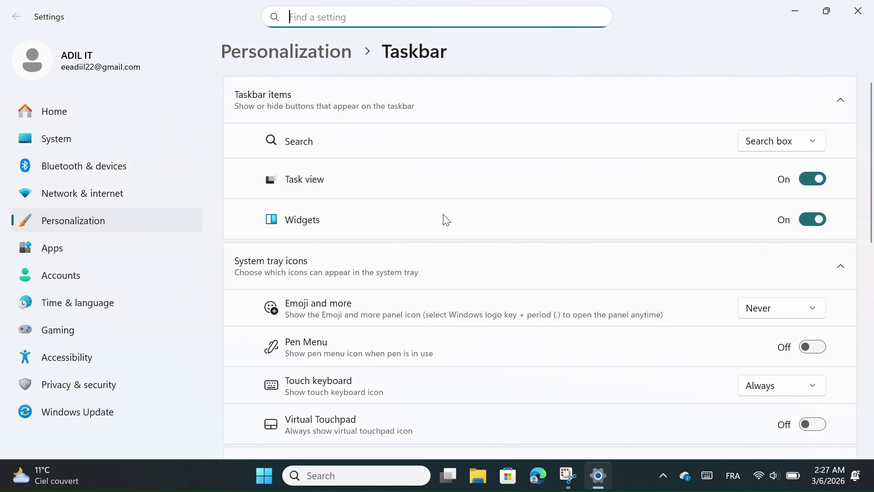
{"action": "left_click", "coordinate": [813, 214]}
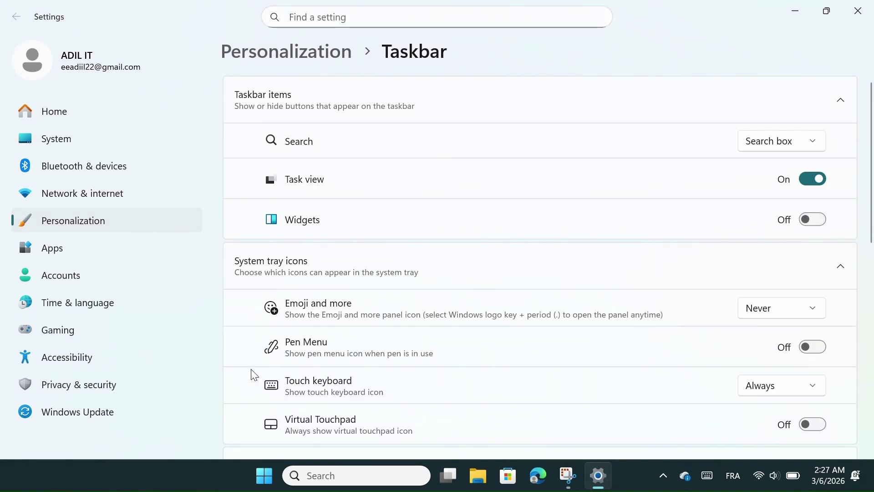
{"action": "left_click", "coordinate": [65, 481]}
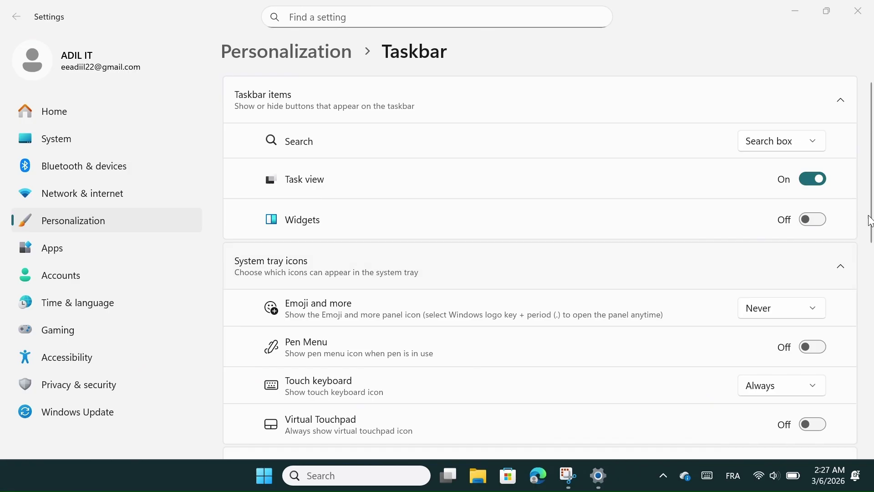
Step: Turn the Widgets taskbar item back on, toggle it off and on once more, and minimize Settings
{"action": "left_click", "coordinate": [812, 220]}
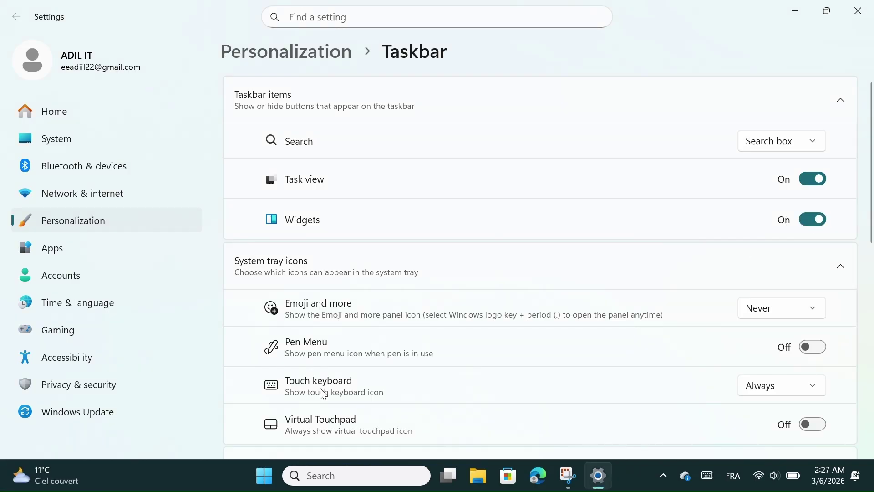
{"action": "left_click", "coordinate": [137, 474]}
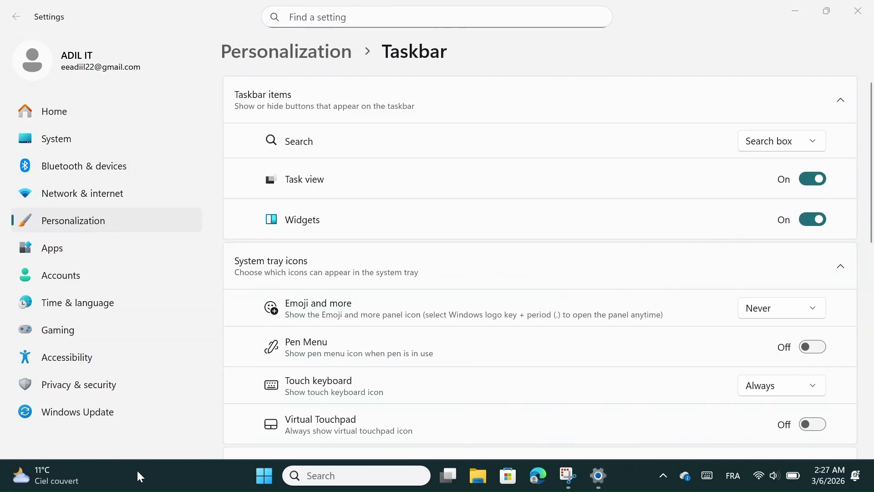
{"action": "left_click", "coordinate": [827, 230]}
{"action": "left_click", "coordinate": [824, 226]}
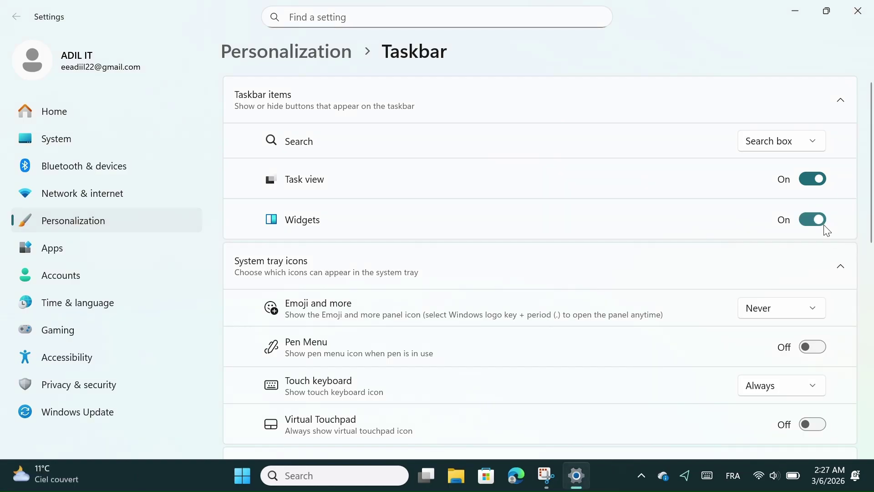
{"action": "left_click", "coordinate": [804, 24]}
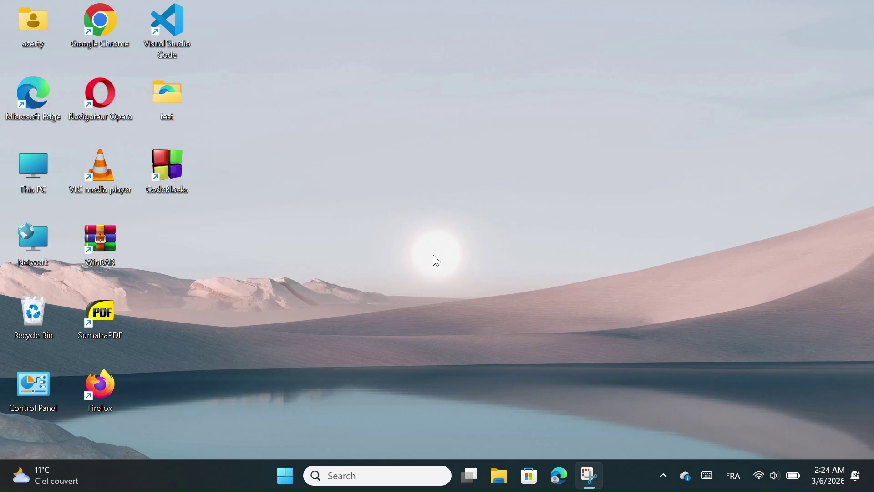
Step: In the System notification settings, disable "Get tips and suggestions when using Windows" under the additional settings, and minimize Settings
{"action": "key", "text": "super+i"}
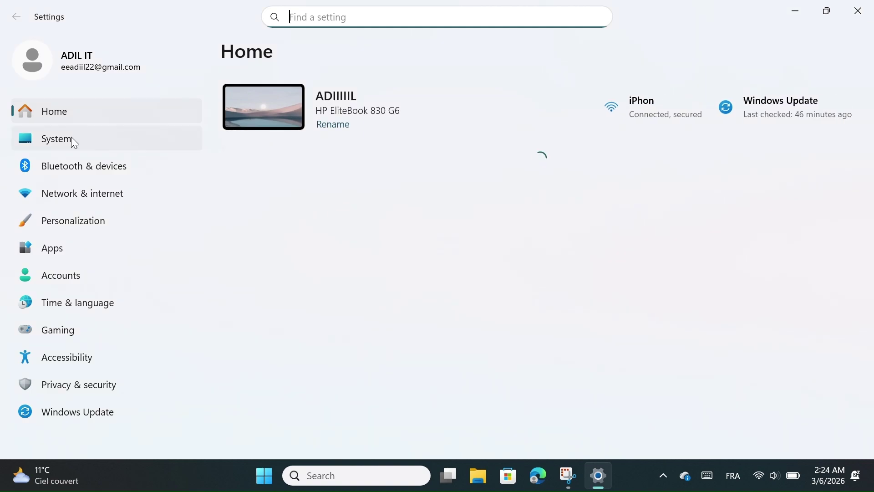
{"action": "left_click", "coordinate": [72, 138]}
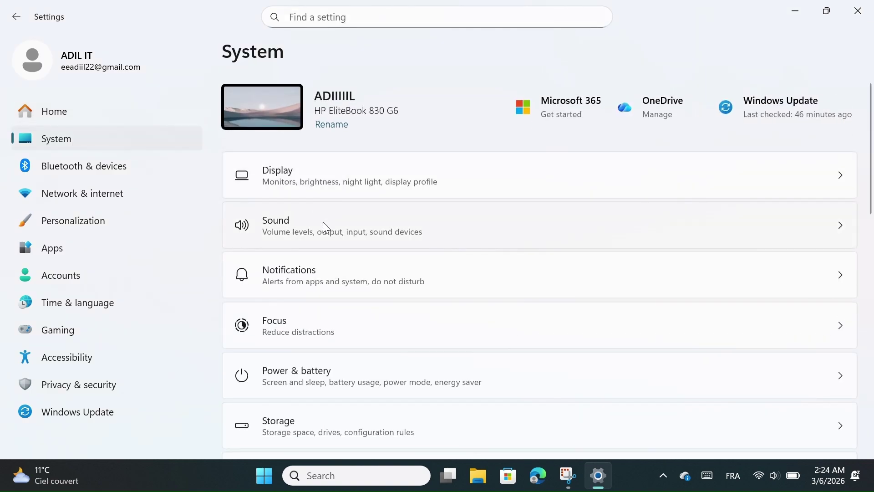
{"action": "left_click", "coordinate": [291, 276]}
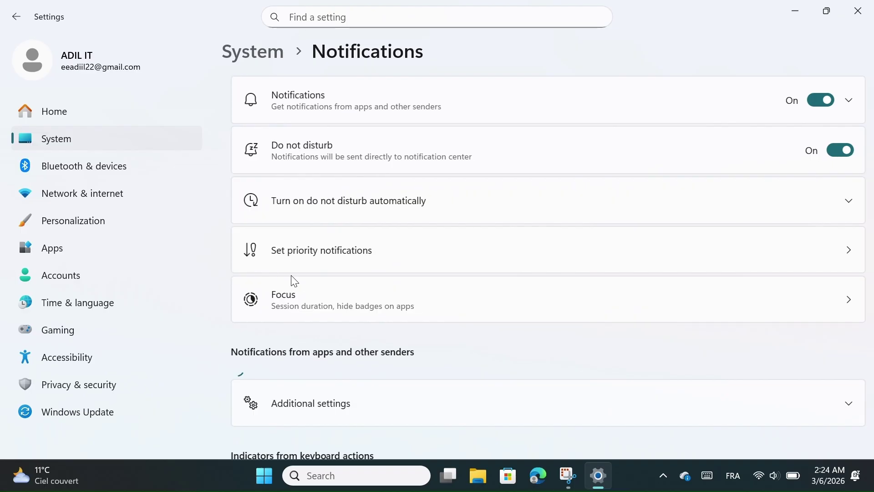
{"action": "scroll", "coordinate": [291, 275], "scroll_direction": "down", "scroll_amount": 1}
{"action": "scroll", "coordinate": [294, 280], "scroll_direction": "down", "scroll_amount": 15}
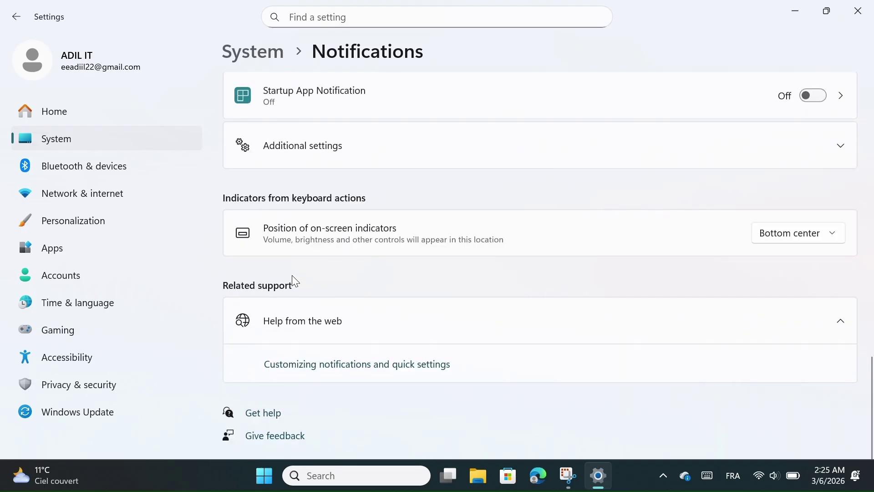
{"action": "left_click", "coordinate": [316, 153]}
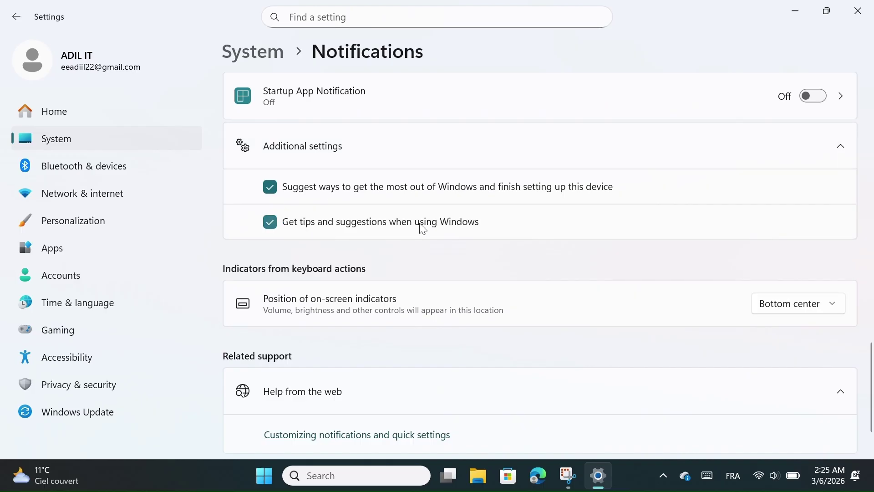
{"action": "left_click", "coordinate": [277, 225]}
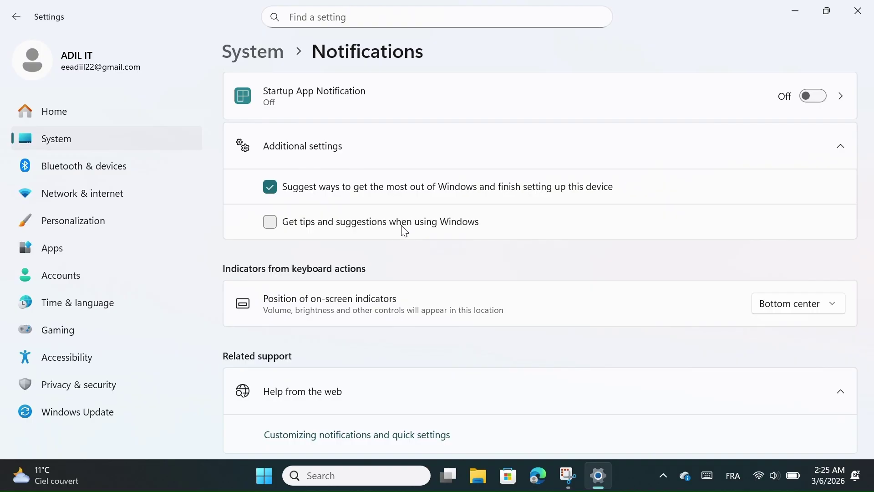
{"action": "left_click", "coordinate": [796, 10]}
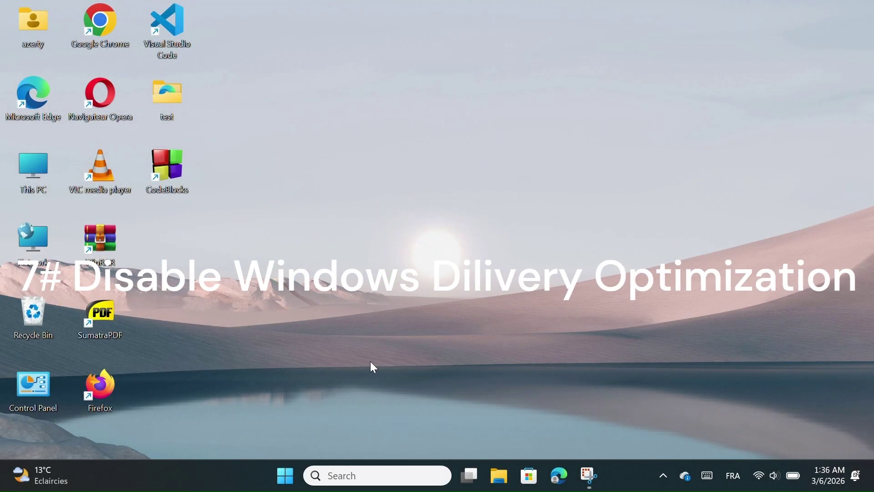
Step: Open Delivery Optimization in the Windows Update advanced options and turn off "Allow downloads from other devices"
{"action": "left_click", "coordinate": [285, 476]}
{"action": "left_click", "coordinate": [546, 148]}
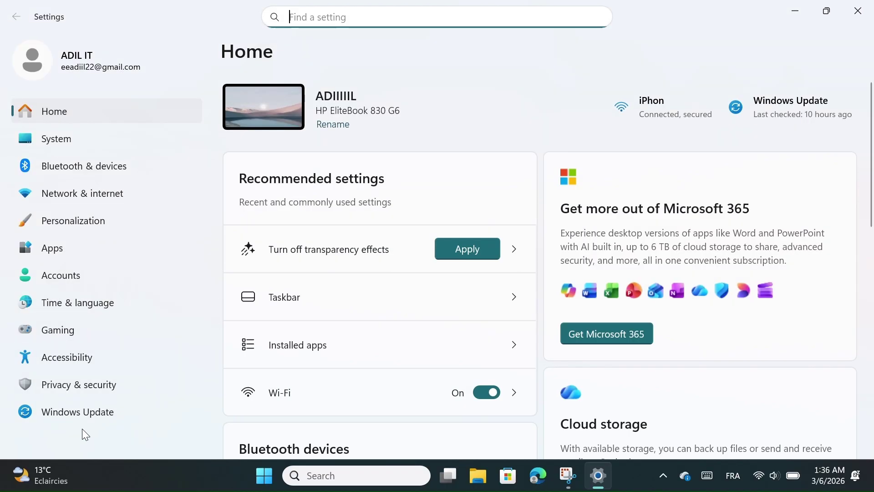
{"action": "left_click", "coordinate": [89, 413]}
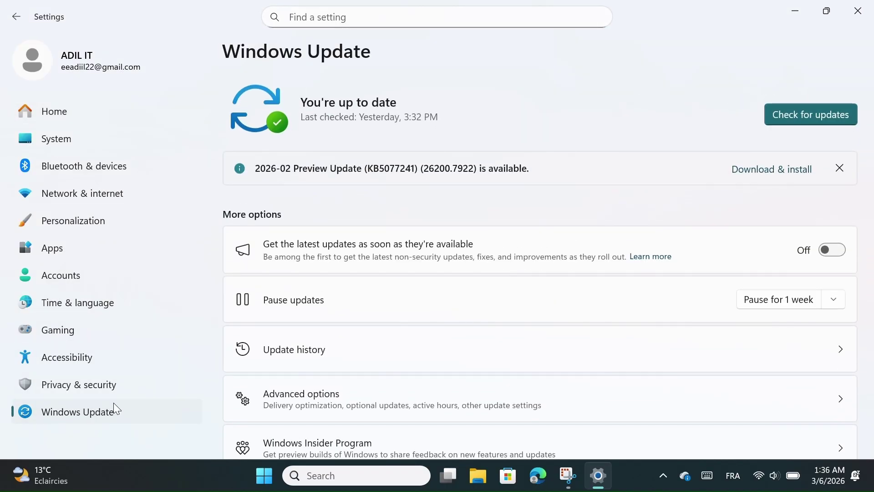
{"action": "scroll", "coordinate": [300, 358], "scroll_direction": "down", "scroll_amount": 2}
{"action": "left_click", "coordinate": [297, 319]}
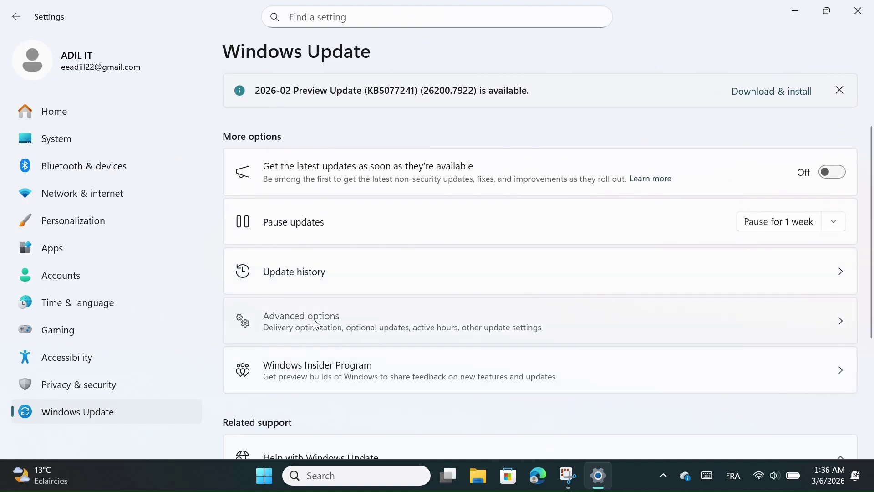
{"action": "scroll", "coordinate": [384, 323], "scroll_direction": "down", "scroll_amount": 1}
{"action": "scroll", "coordinate": [385, 326], "scroll_direction": "down", "scroll_amount": 4}
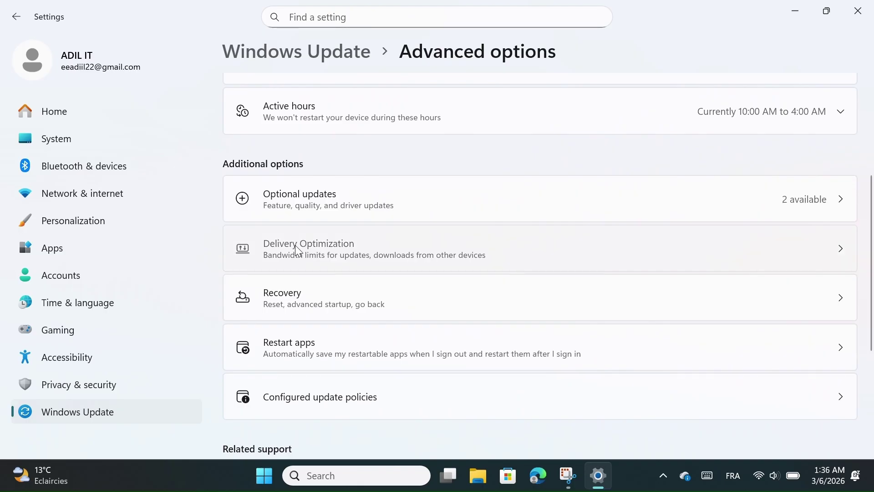
{"action": "left_click", "coordinate": [299, 248]}
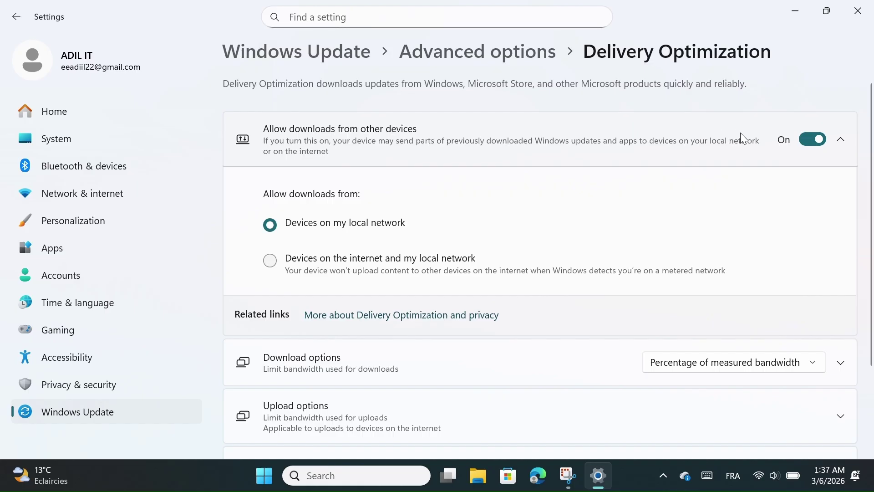
{"action": "left_click", "coordinate": [815, 145]}
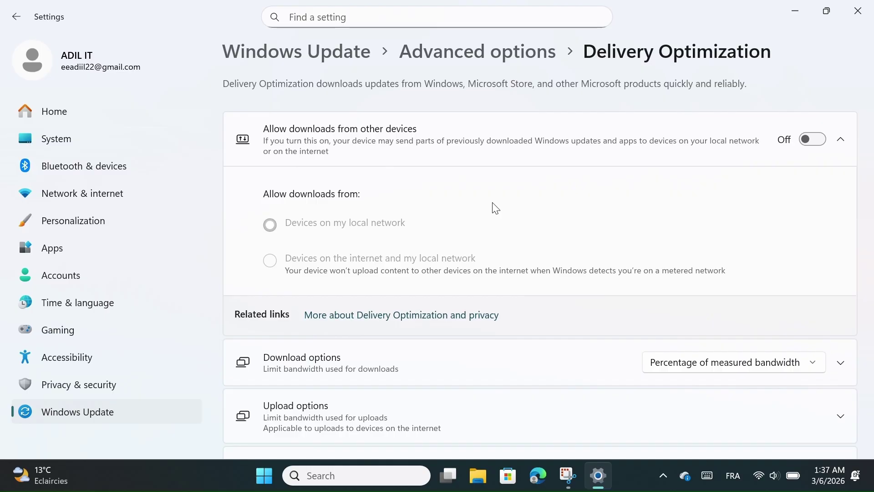
Step: Return to the main Windows Update page, start a check for updates, and minimize Settings
{"action": "left_click", "coordinate": [307, 57]}
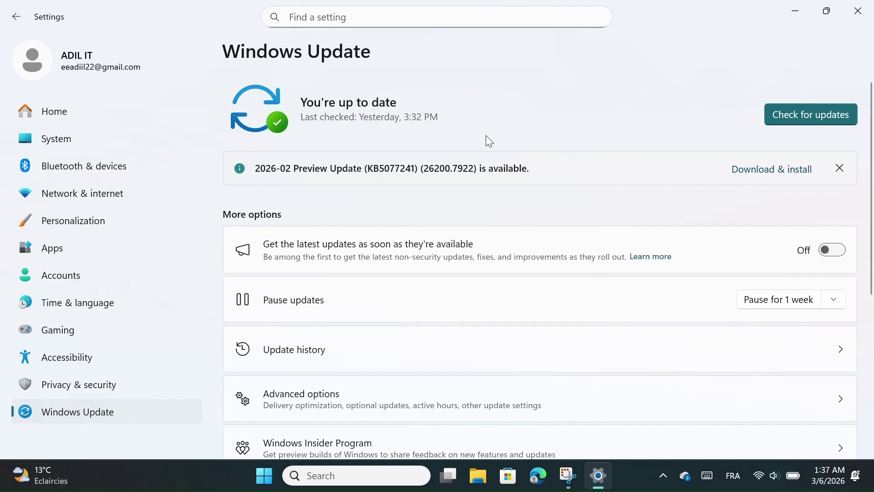
{"action": "left_click", "coordinate": [810, 112]}
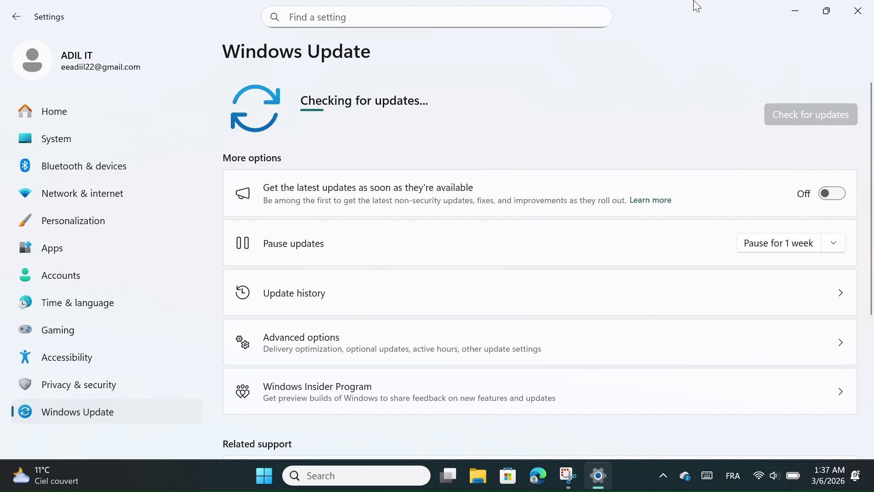
{"action": "left_click", "coordinate": [795, 10]}
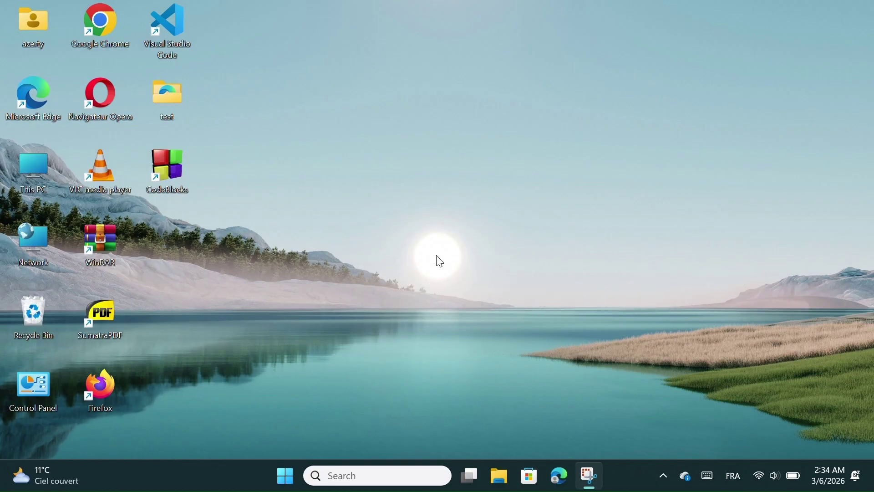
Step: Open the Location permissions under Privacy & security and turn off Location services for the device
{"action": "key", "text": "super+i"}
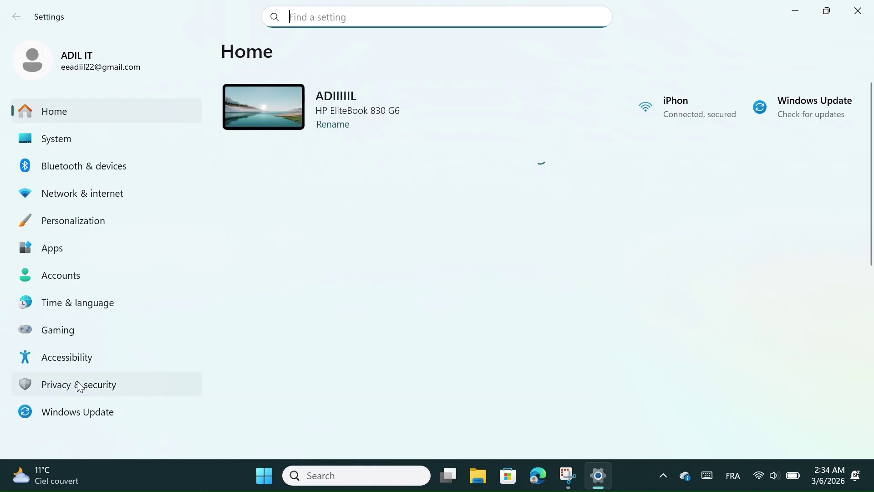
{"action": "left_click", "coordinate": [77, 382]}
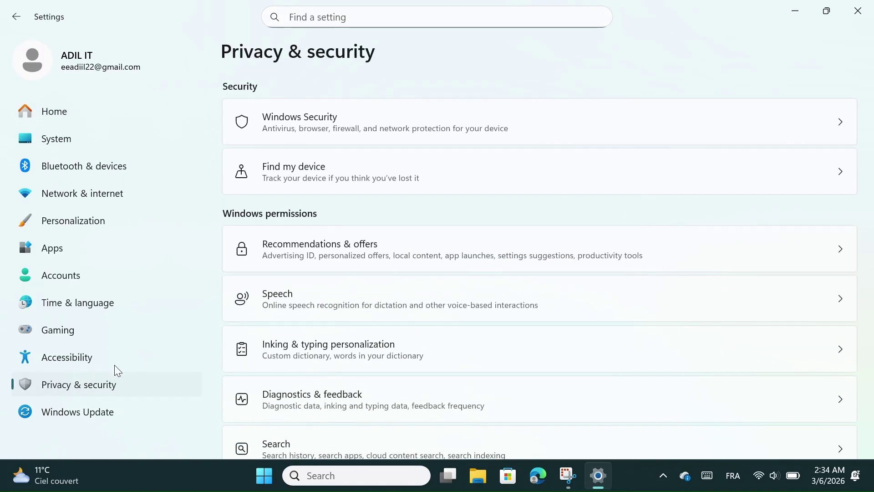
{"action": "scroll", "coordinate": [286, 346], "scroll_direction": "down", "scroll_amount": 4}
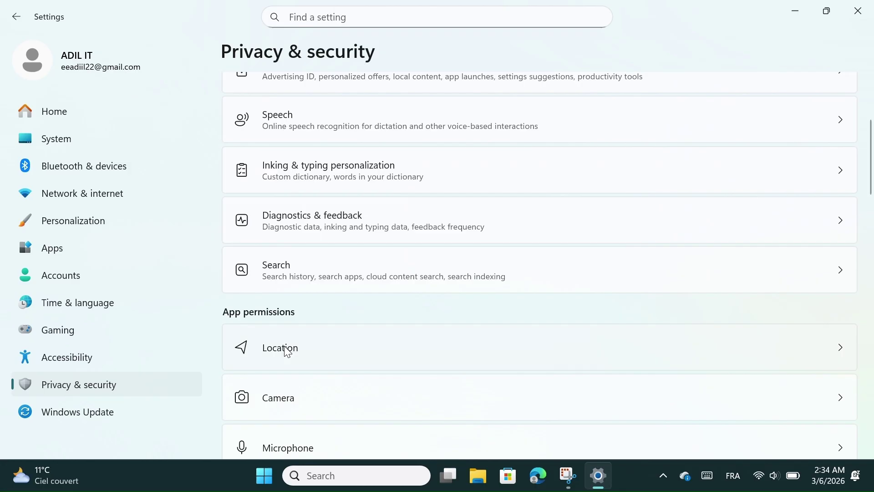
{"action": "left_click", "coordinate": [288, 348]}
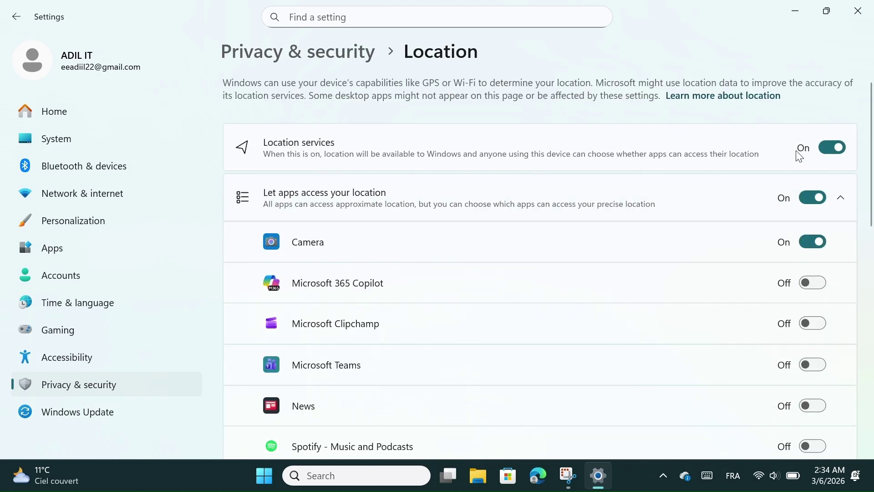
{"action": "left_click", "coordinate": [839, 140]}
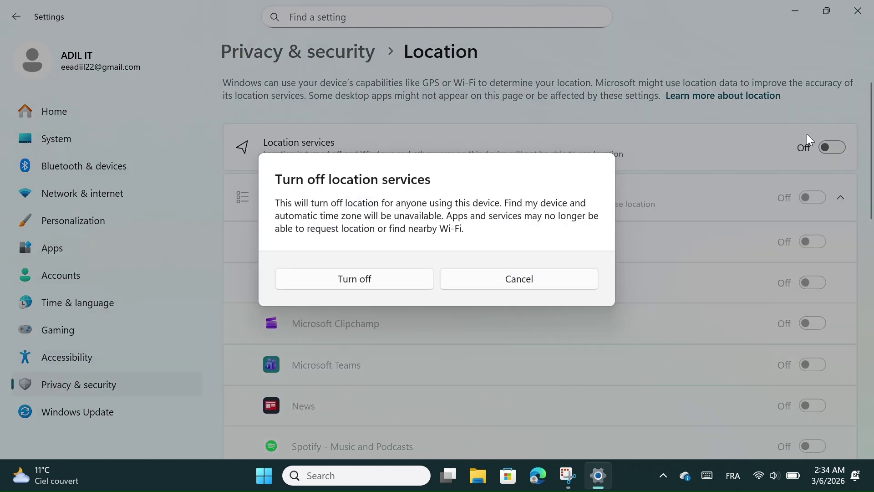
{"action": "left_click", "coordinate": [398, 281]}
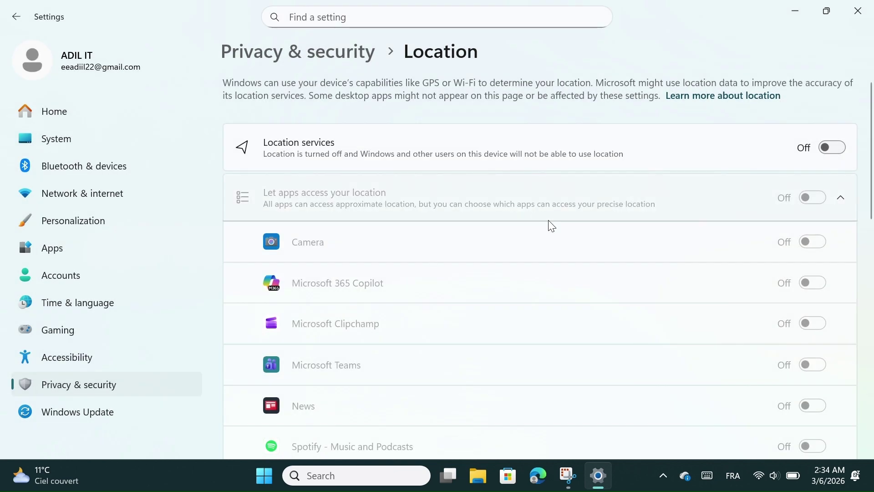
{"action": "scroll", "coordinate": [541, 229], "scroll_direction": "down", "scroll_amount": 10}
{"action": "scroll", "coordinate": [540, 225], "scroll_direction": "up", "scroll_amount": 5}
{"action": "scroll", "coordinate": [544, 230], "scroll_direction": "up", "scroll_amount": 10}
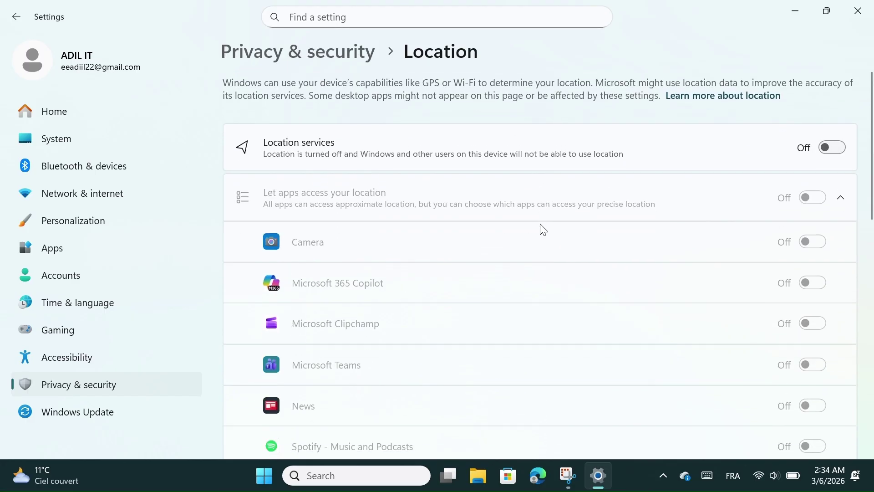
{"action": "scroll", "coordinate": [544, 229], "scroll_direction": "down", "scroll_amount": 4}
{"action": "scroll", "coordinate": [544, 230], "scroll_direction": "up", "scroll_amount": 4}
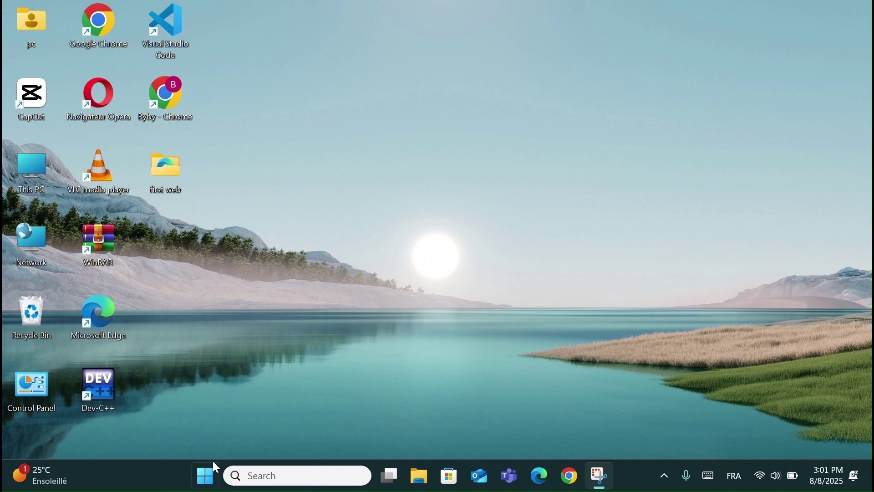
Step: Open System Configuration by running msconfig and display its list of services
{"action": "left_click", "coordinate": [208, 480]}
{"action": "right_click", "coordinate": [208, 480]}
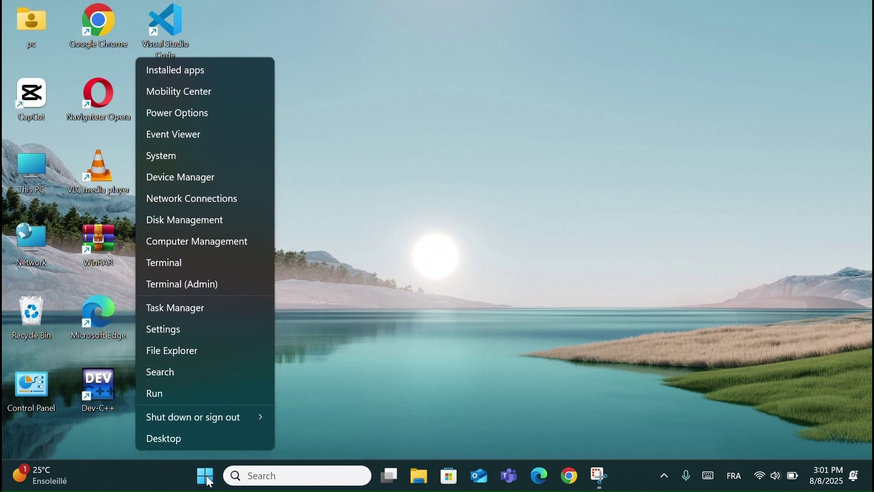
{"action": "left_click", "coordinate": [194, 394]}
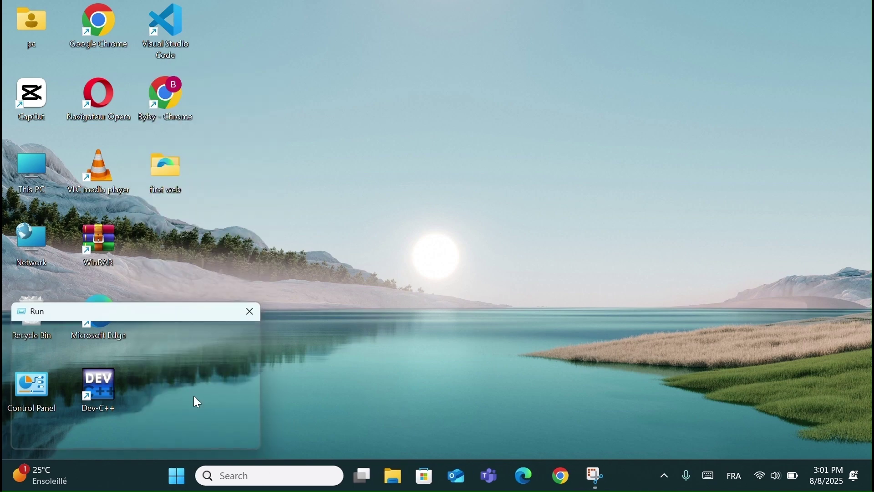
{"action": "type", "text": "msconfig"}
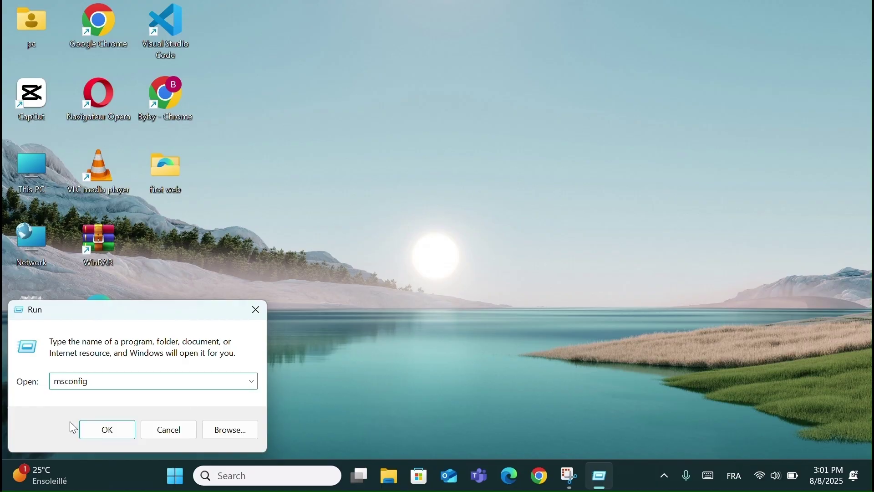
{"action": "left_click", "coordinate": [106, 431]}
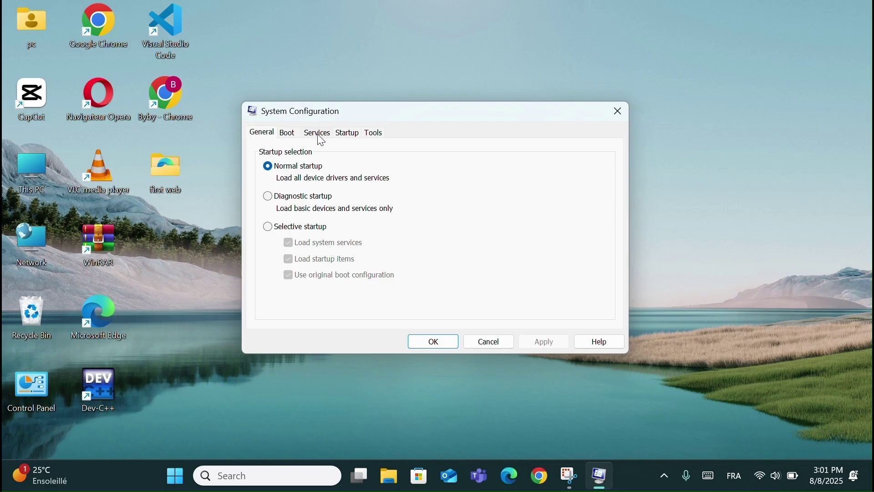
{"action": "left_click", "coordinate": [319, 134]}
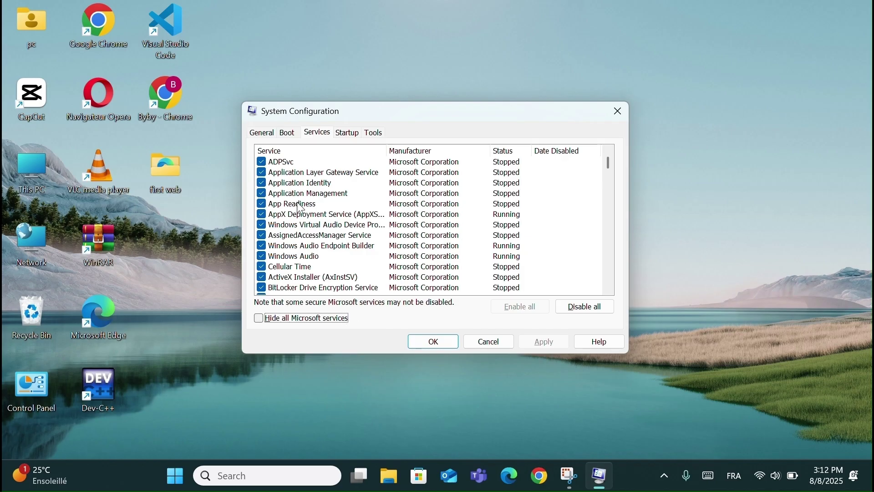
Step: Disable AVCTP service, Offline Files and Optimize drives in the System Configuration services list
{"action": "scroll", "coordinate": [298, 270], "scroll_direction": "down", "scroll_amount": 2}
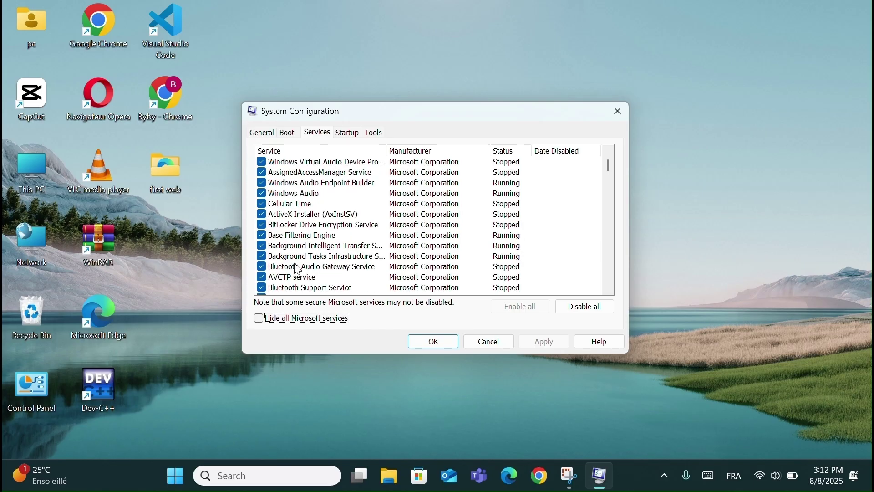
{"action": "left_click", "coordinate": [262, 277]}
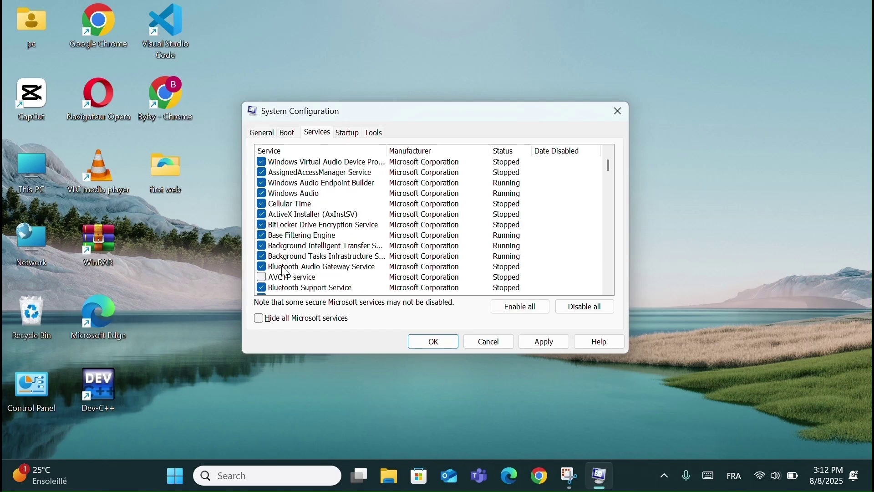
{"action": "scroll", "coordinate": [286, 272], "scroll_direction": "down", "scroll_amount": 2}
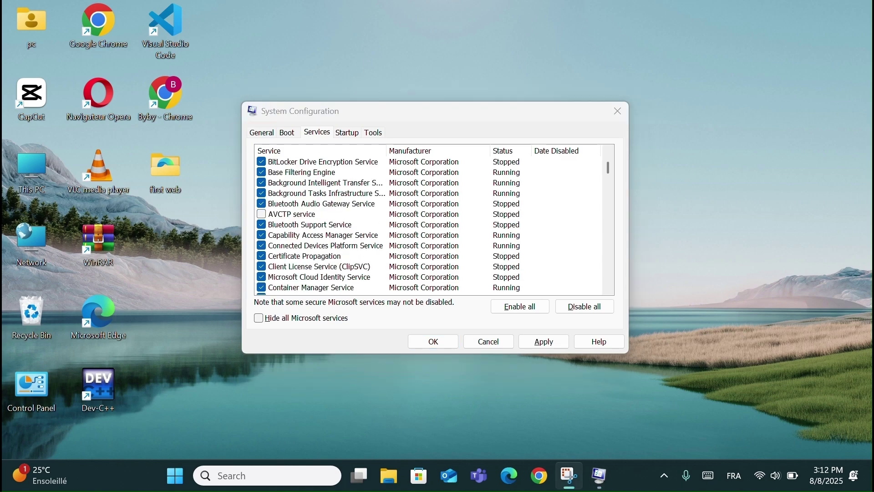
{"action": "scroll", "coordinate": [388, 226], "scroll_direction": "down", "scroll_amount": 2}
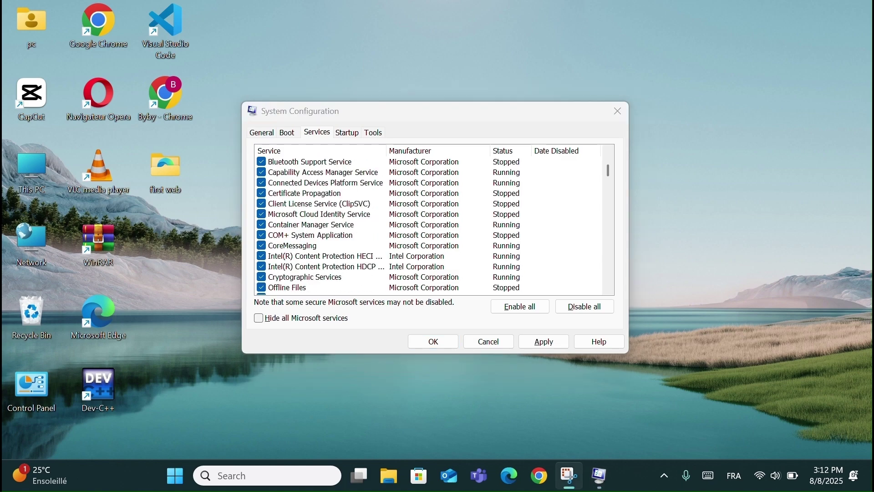
{"action": "scroll", "coordinate": [261, 265], "scroll_direction": "down", "scroll_amount": 1}
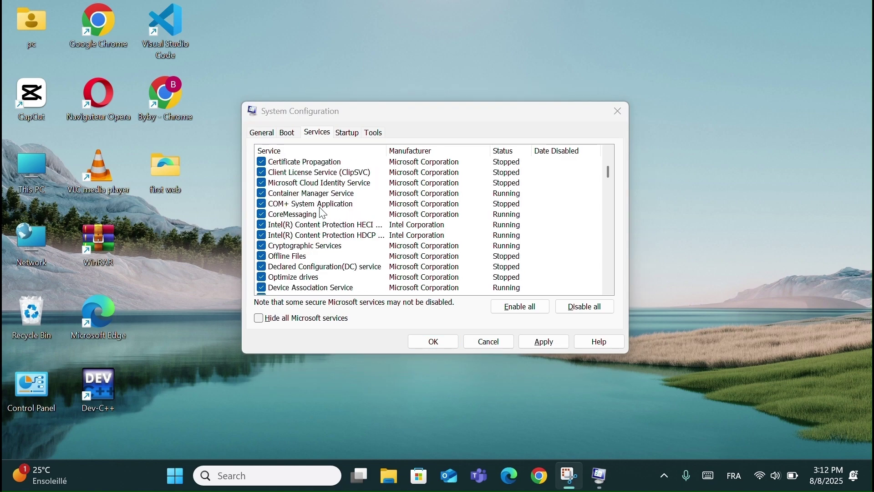
{"action": "left_click", "coordinate": [263, 257]}
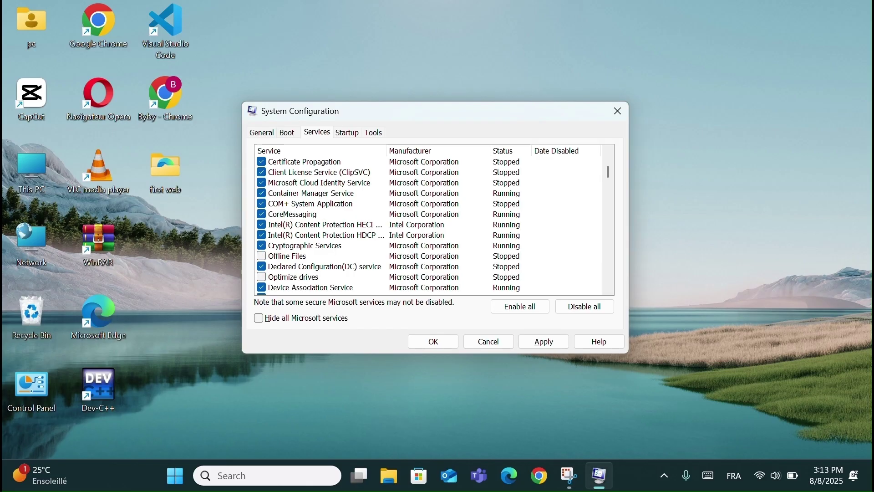
Step: Disable Data Sharing Service in the services list, and enable it again
{"action": "scroll", "coordinate": [296, 272], "scroll_direction": "down", "scroll_amount": 2}
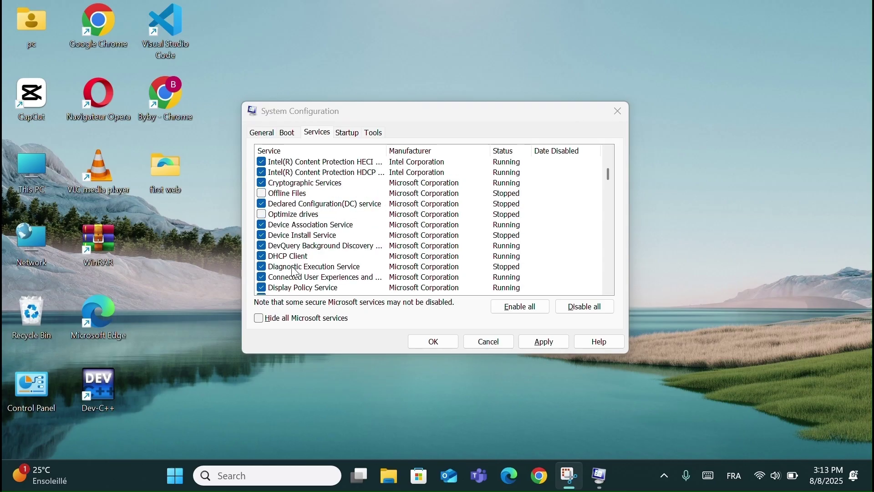
{"action": "scroll", "coordinate": [295, 271], "scroll_direction": "down", "scroll_amount": 3}
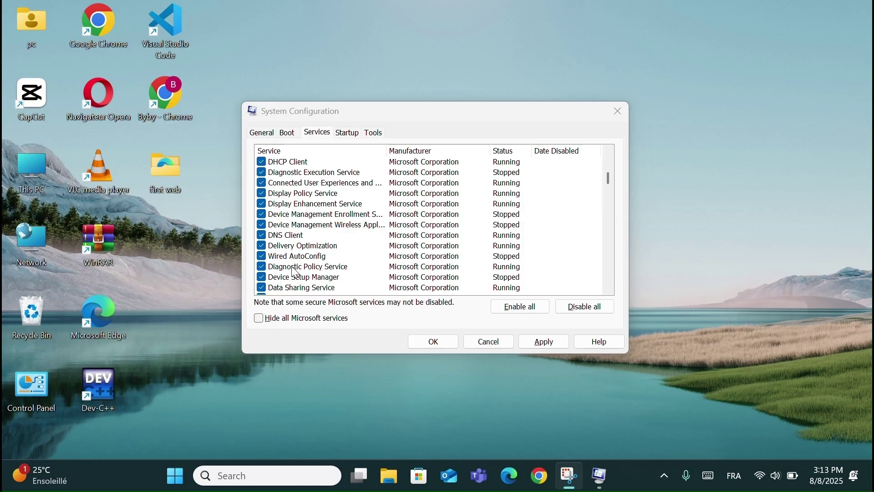
{"action": "left_click", "coordinate": [264, 289]}
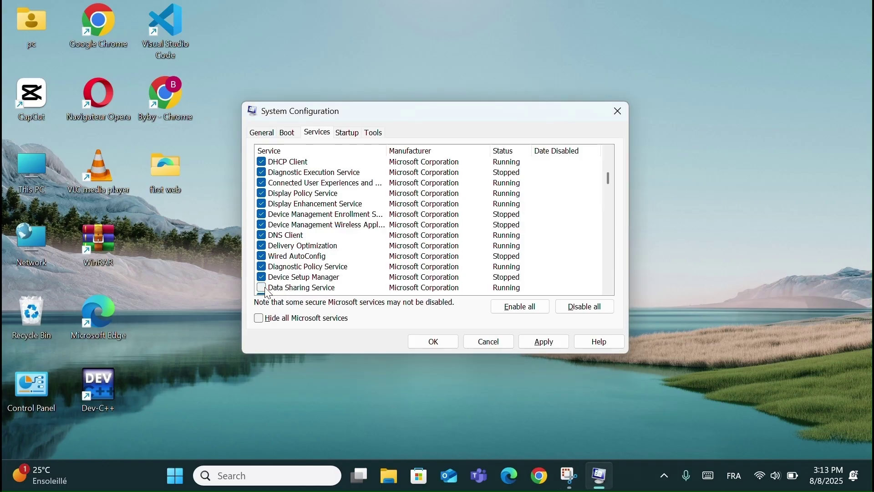
{"action": "scroll", "coordinate": [268, 293], "scroll_direction": "down", "scroll_amount": 1}
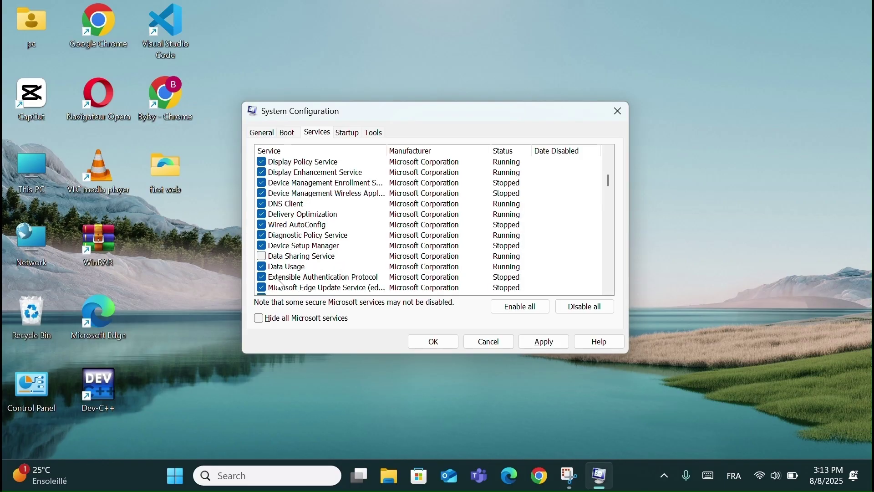
{"action": "scroll", "coordinate": [280, 284], "scroll_direction": "down", "scroll_amount": 1}
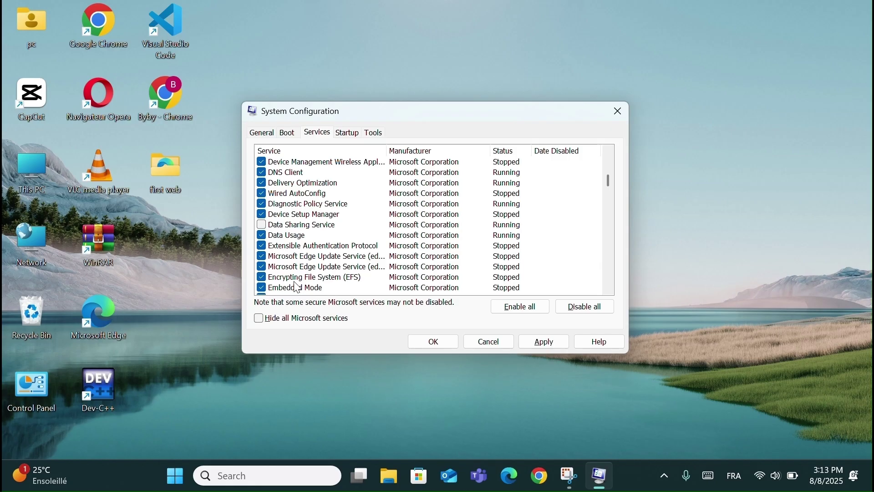
{"action": "scroll", "coordinate": [295, 283], "scroll_direction": "down", "scroll_amount": 1}
{"action": "left_click", "coordinate": [262, 194]}
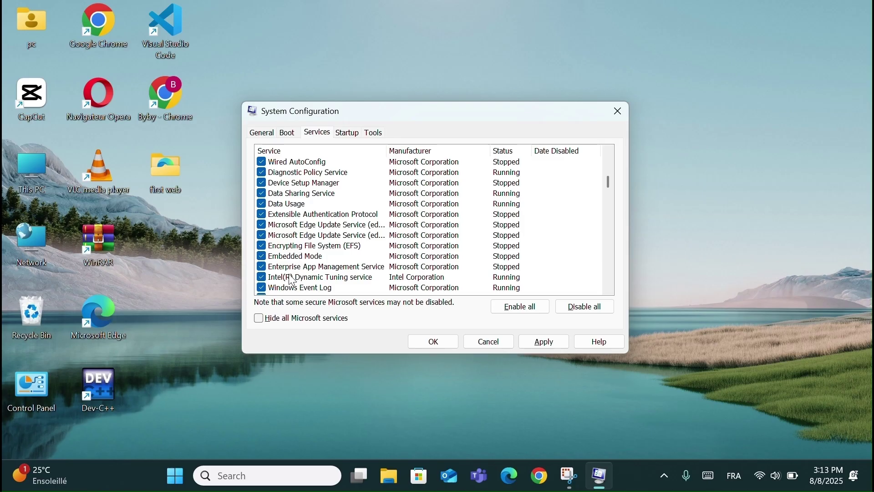
Step: Disable File History Service in the services list, and enable it again
{"action": "scroll", "coordinate": [293, 280], "scroll_direction": "down", "scroll_amount": 1}
{"action": "scroll", "coordinate": [292, 280], "scroll_direction": "down", "scroll_amount": 1}
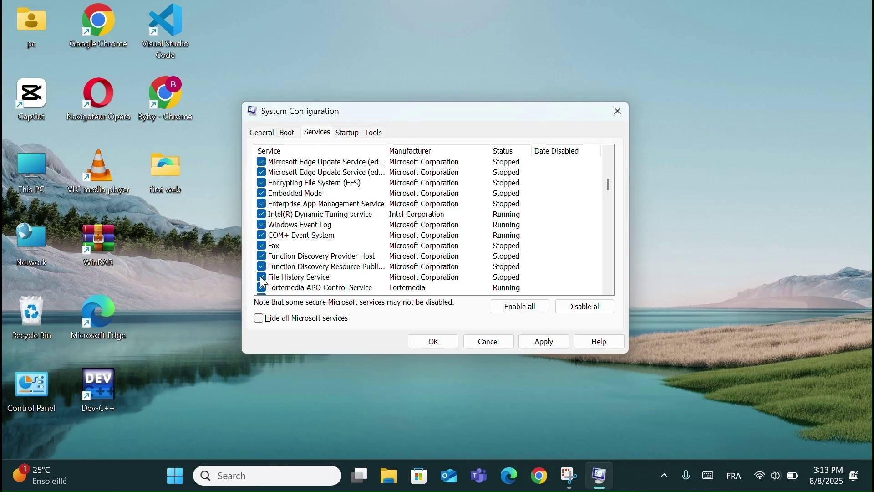
{"action": "scroll", "coordinate": [265, 281], "scroll_direction": "down", "scroll_amount": 1}
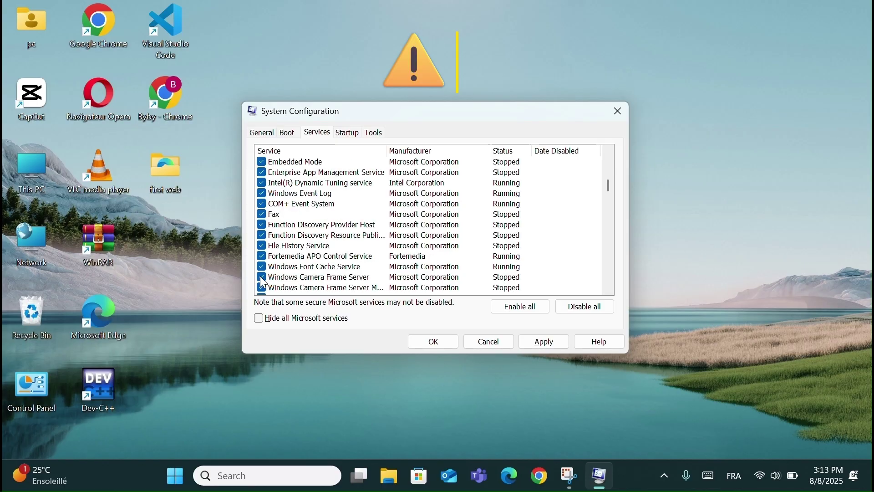
{"action": "left_click", "coordinate": [263, 247]}
{"action": "left_click", "coordinate": [262, 246]}
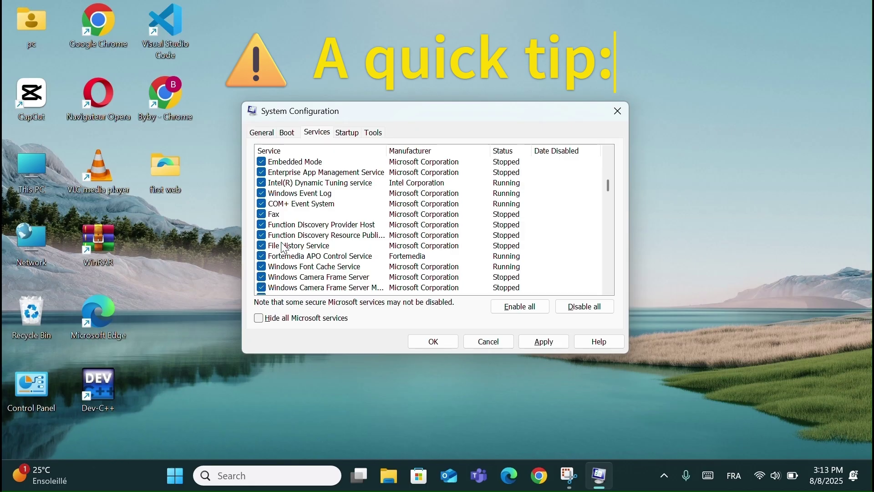
{"action": "scroll", "coordinate": [269, 248], "scroll_direction": "down", "scroll_amount": 2}
{"action": "scroll", "coordinate": [290, 249], "scroll_direction": "down", "scroll_amount": 1}
Step: Review the services list from its beginning, apply the service changes and exit System Configuration without restarting
{"action": "key", "text": "Home"}
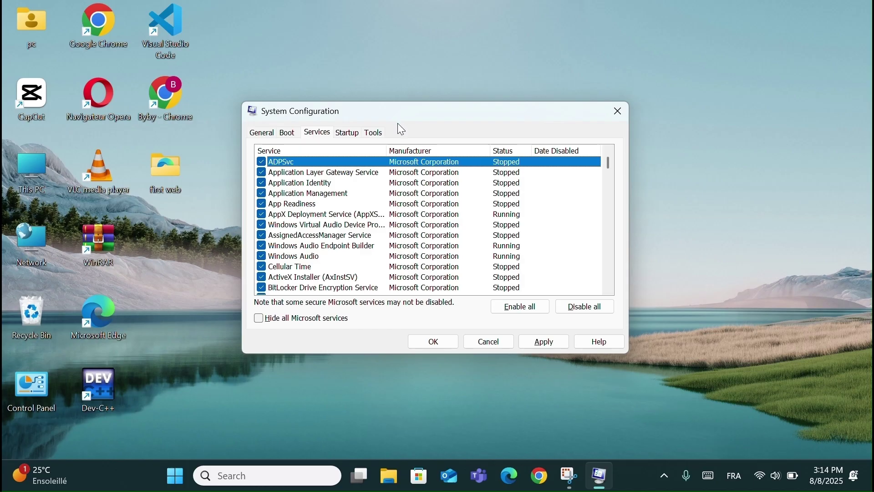
{"action": "scroll", "coordinate": [356, 209], "scroll_direction": "down", "scroll_amount": 6}
{"action": "scroll", "coordinate": [358, 210], "scroll_direction": "down", "scroll_amount": 1}
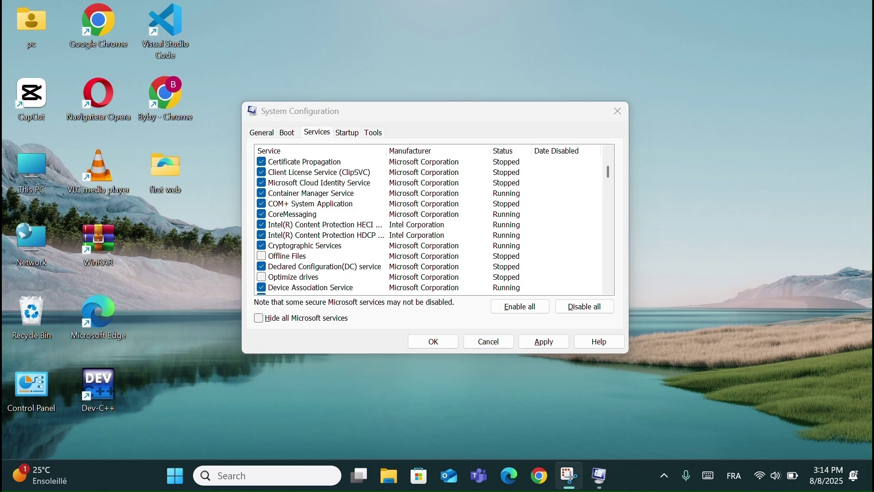
{"action": "left_click", "coordinate": [548, 343]}
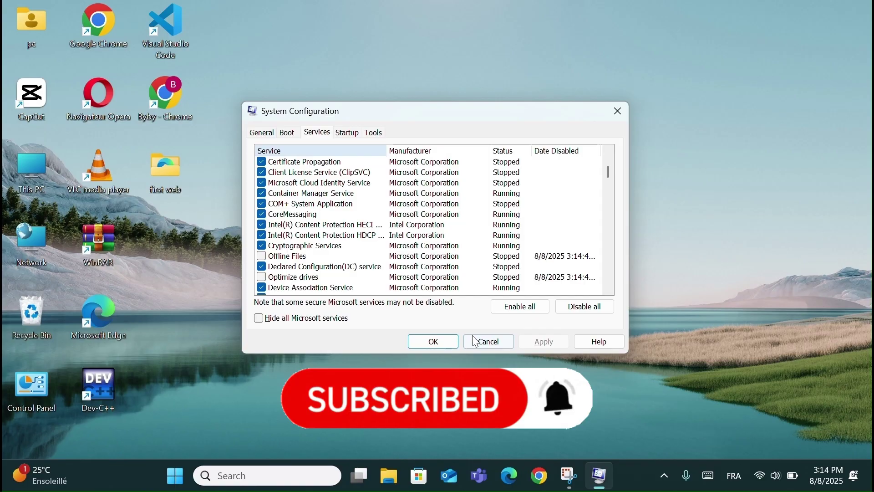
{"action": "left_click", "coordinate": [437, 342]}
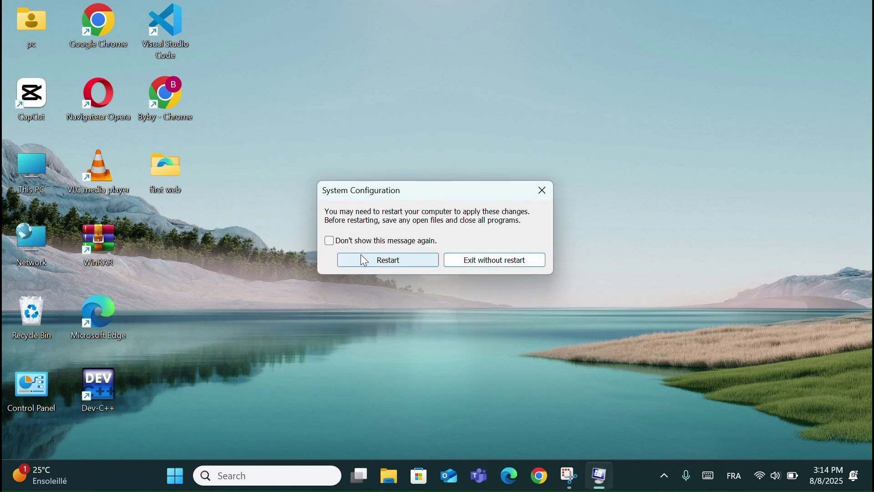
{"action": "left_click", "coordinate": [502, 265]}
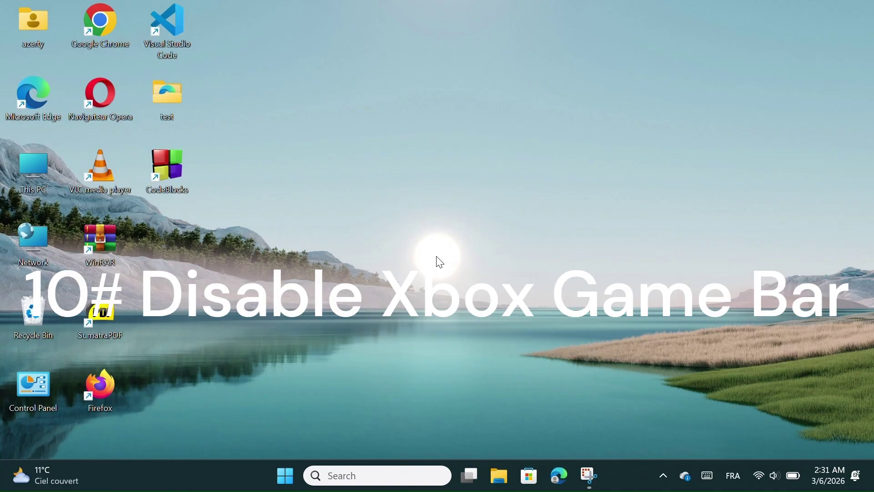
Step: In the Gaming settings for Game Bar, turn off controller opening and the Guide button shortcut in apps, and minimize Settings
{"action": "left_click", "coordinate": [291, 474]}
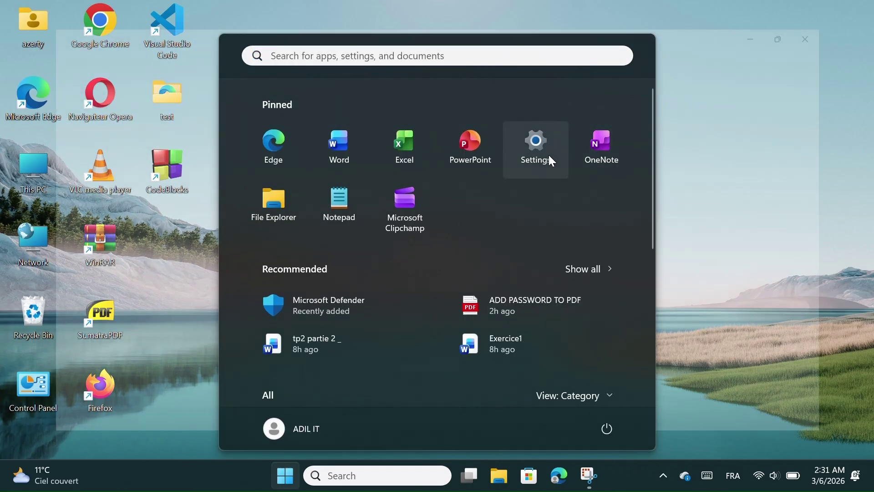
{"action": "left_click", "coordinate": [553, 160]}
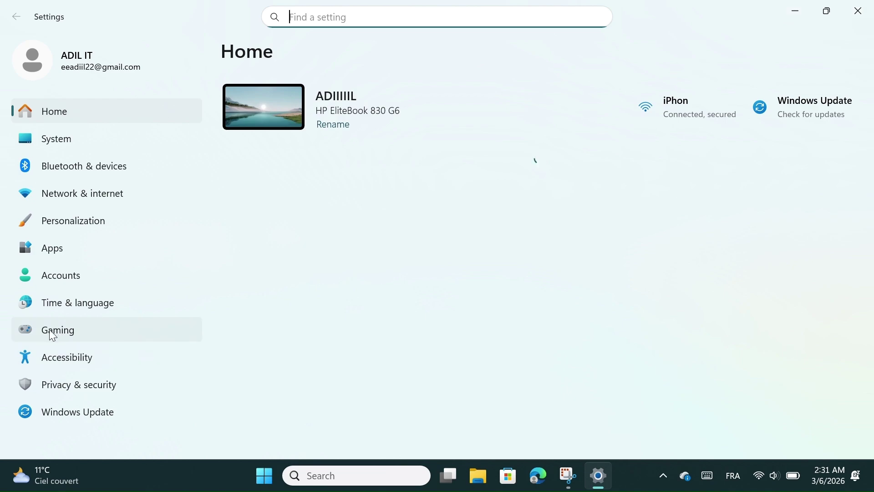
{"action": "left_click", "coordinate": [52, 332]}
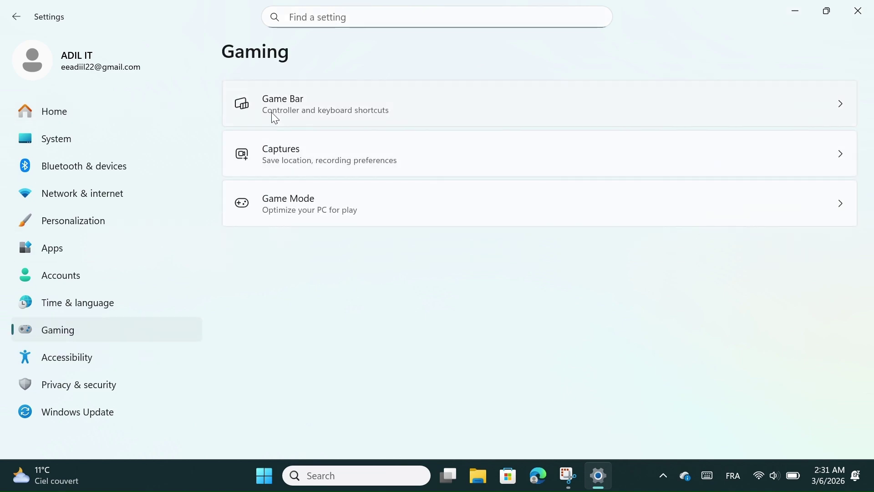
{"action": "left_click", "coordinate": [312, 104]}
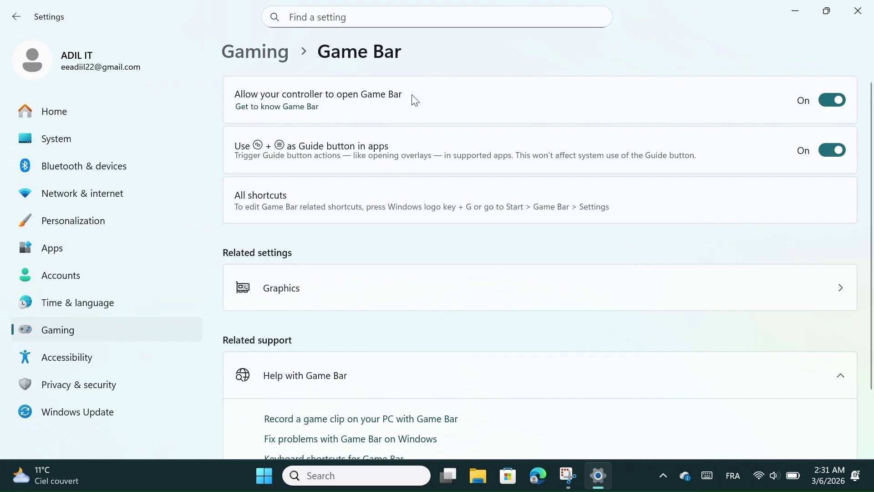
{"action": "left_click", "coordinate": [838, 101]}
{"action": "left_click", "coordinate": [845, 149]}
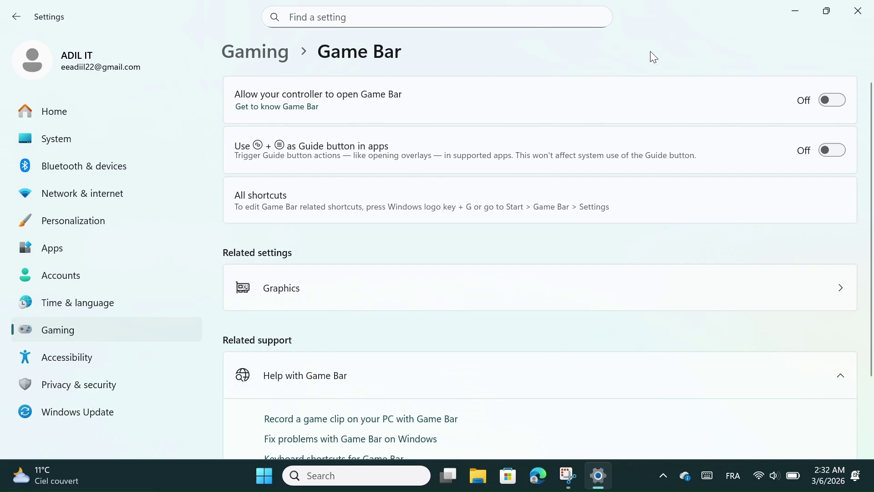
{"action": "left_click", "coordinate": [804, 4]}
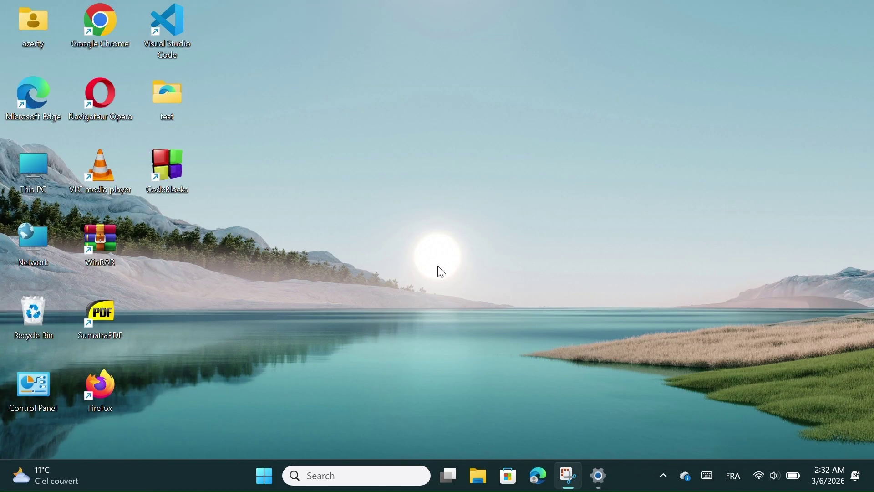